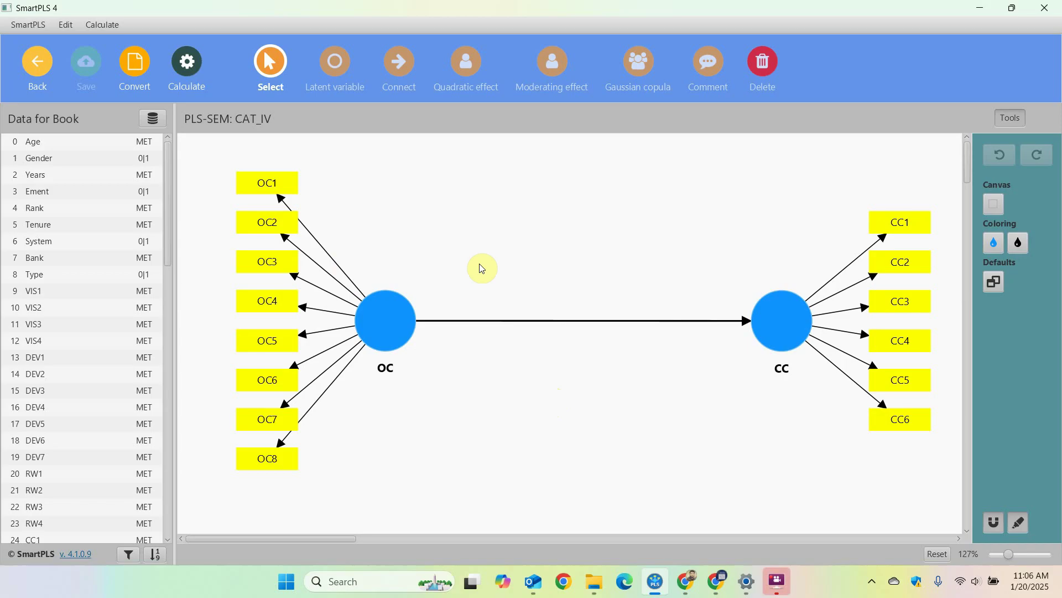
Step: Select the OC construct and bring up the Calculate list of algorithms
click(392, 325)
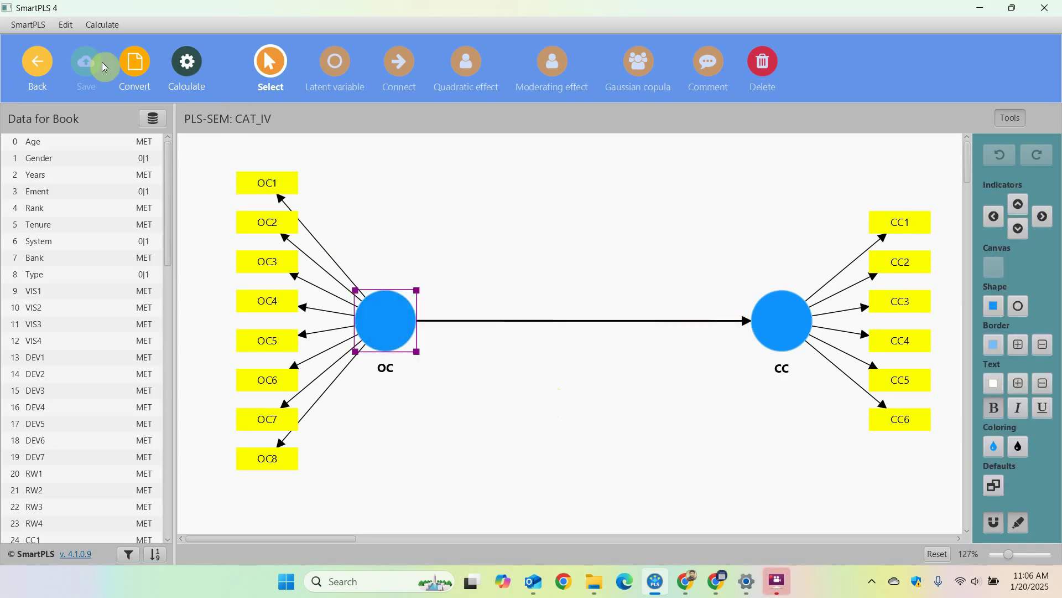
click(194, 80)
Step: Run the PLS-SEM algorithm and select the CC1–CC6 and OC1–OC8 cells in the Outer loadings matrix
click(252, 112)
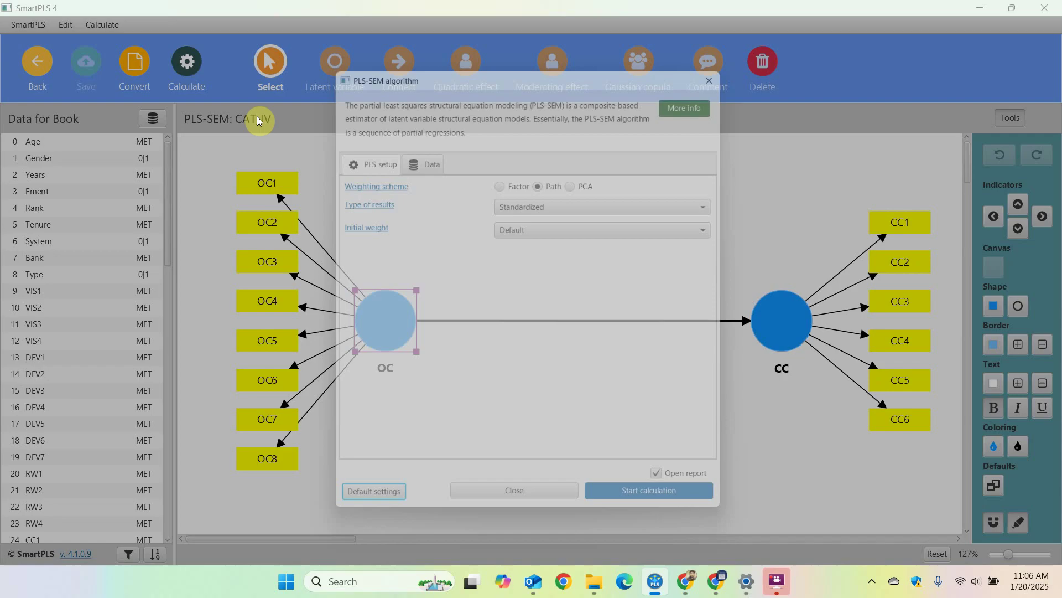
click(649, 490)
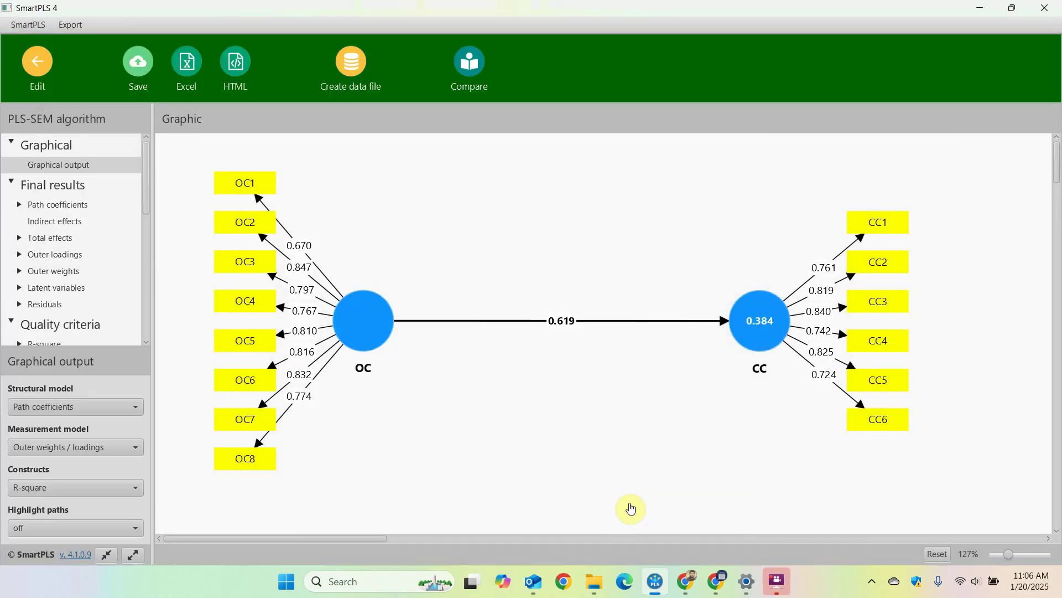
click(68, 256)
drag(227, 166, 220, 282)
drag(269, 309, 271, 324)
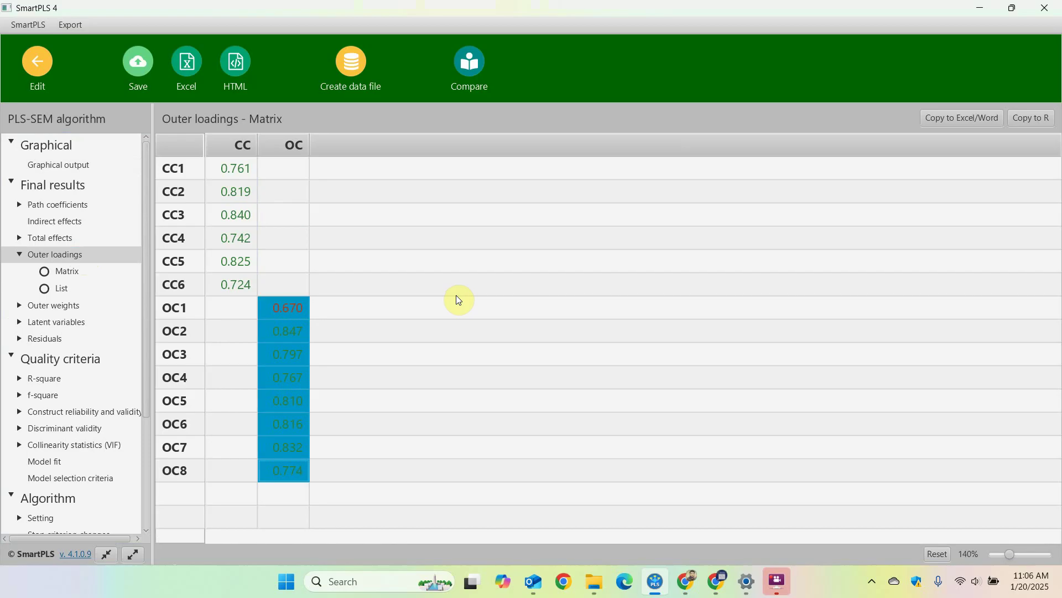
Step: Change the OC construct's caption in the model to '1. OC'
click(43, 77)
click(382, 309)
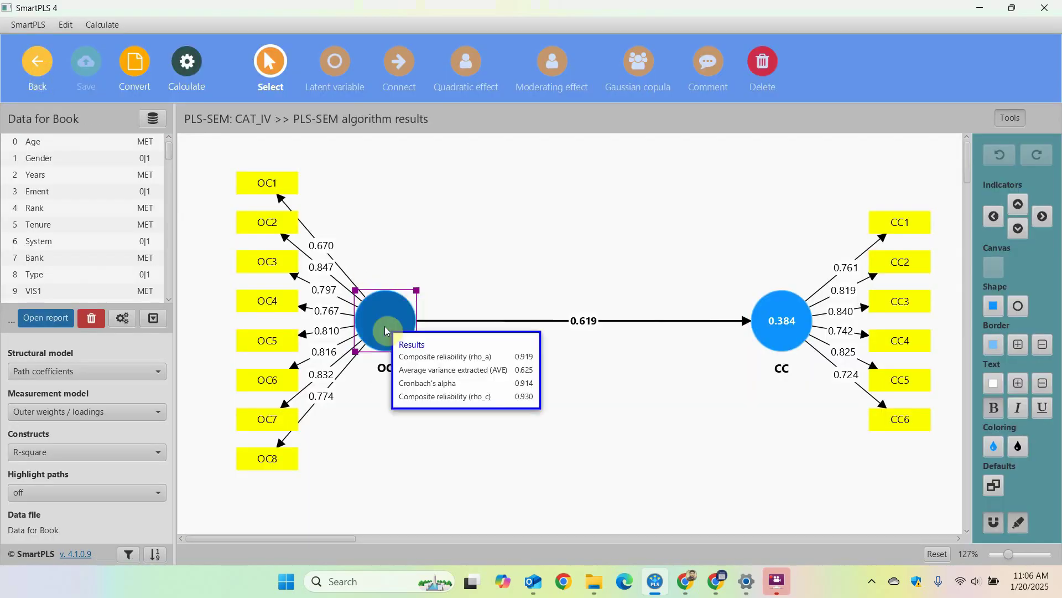
double_click(381, 308)
click(463, 154)
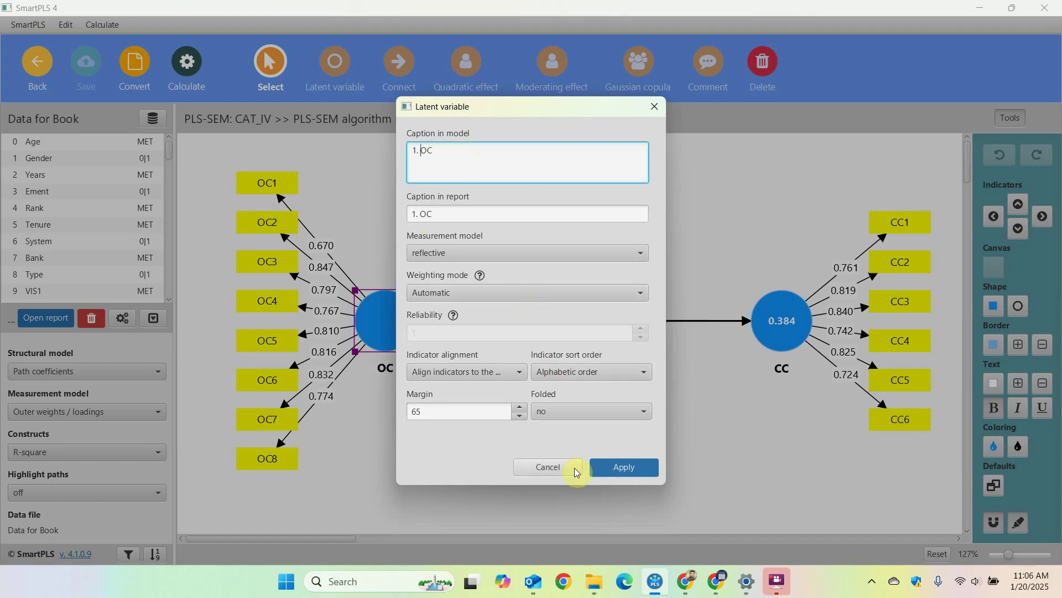
click(613, 464)
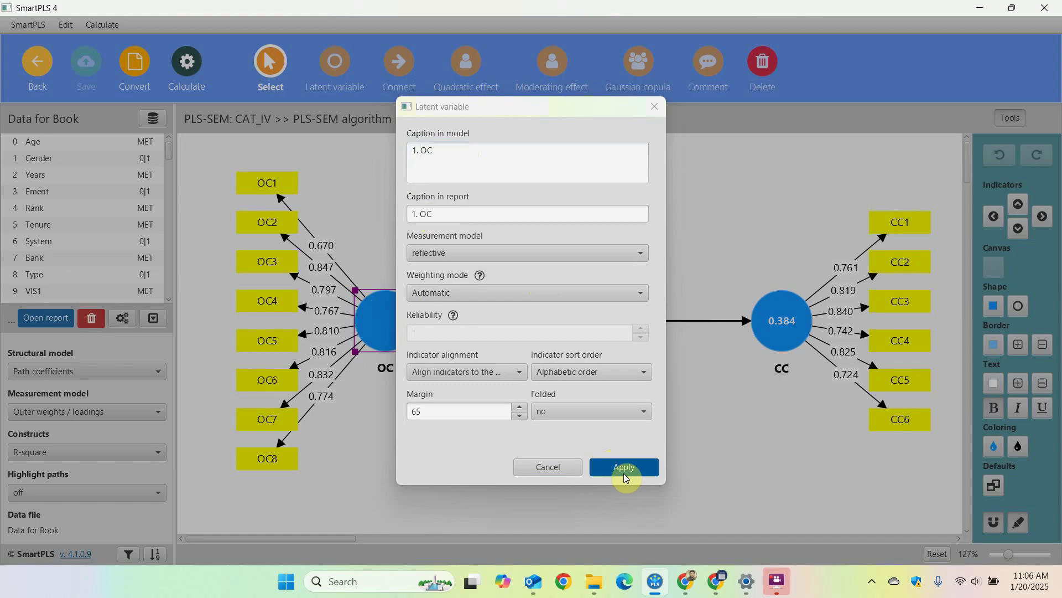
Step: Caption the CC construct '2. CC' and recheck the 1. OC caption settings
double_click(782, 329)
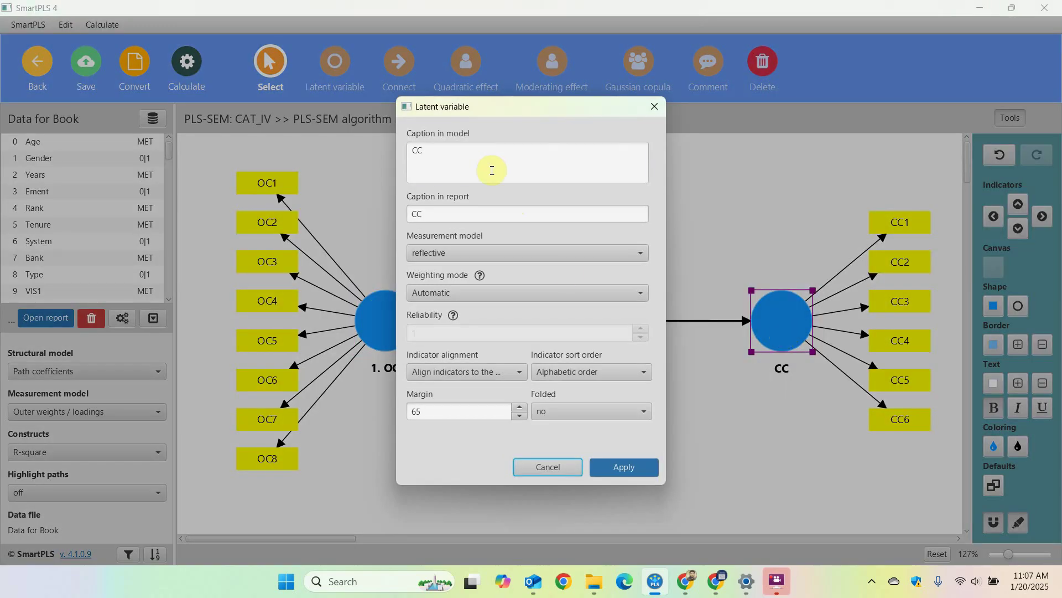
click(490, 167)
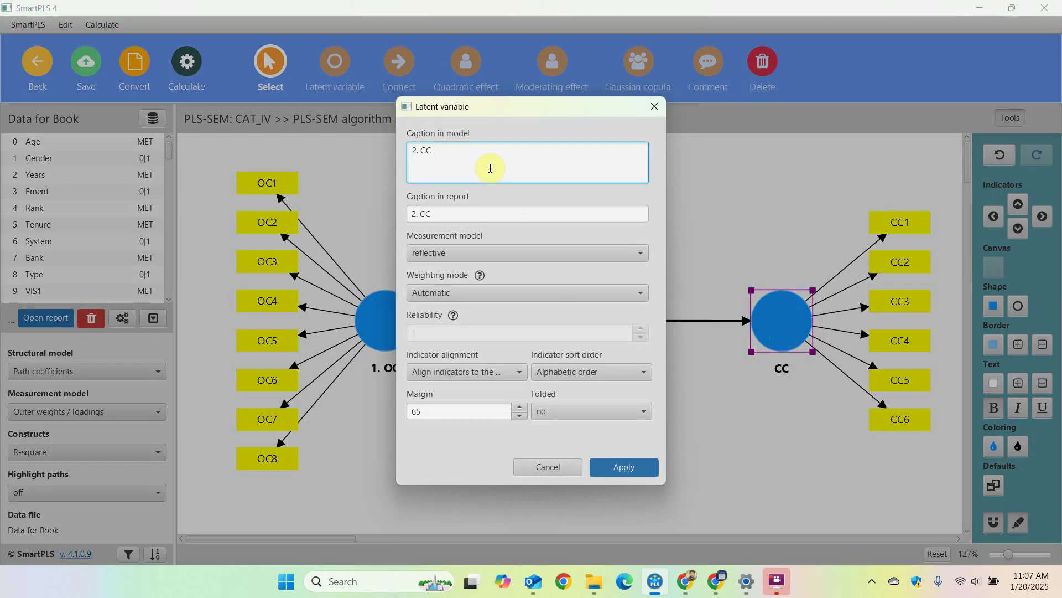
click(615, 467)
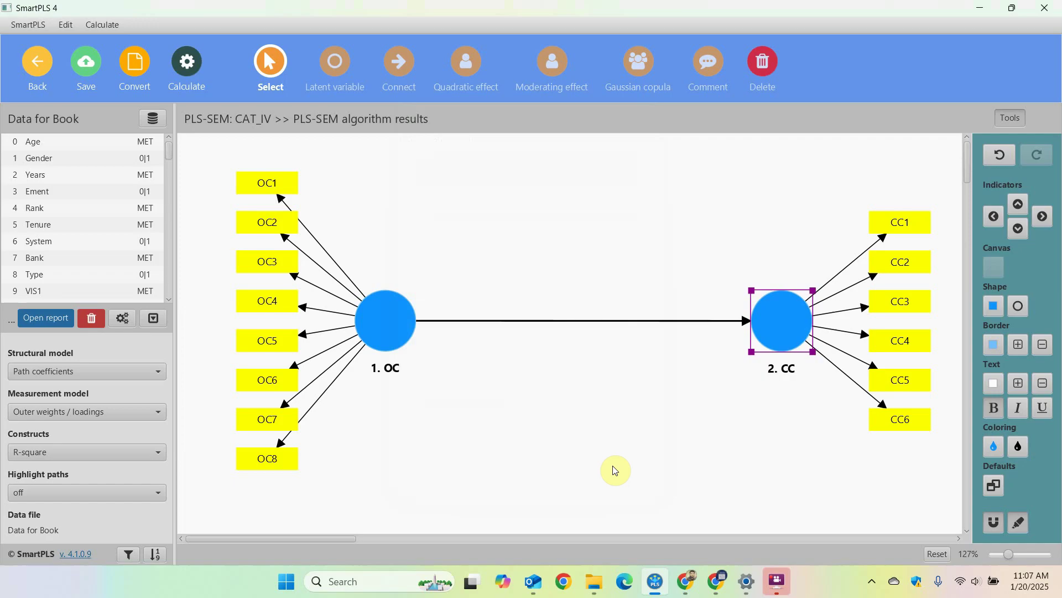
double_click(372, 330)
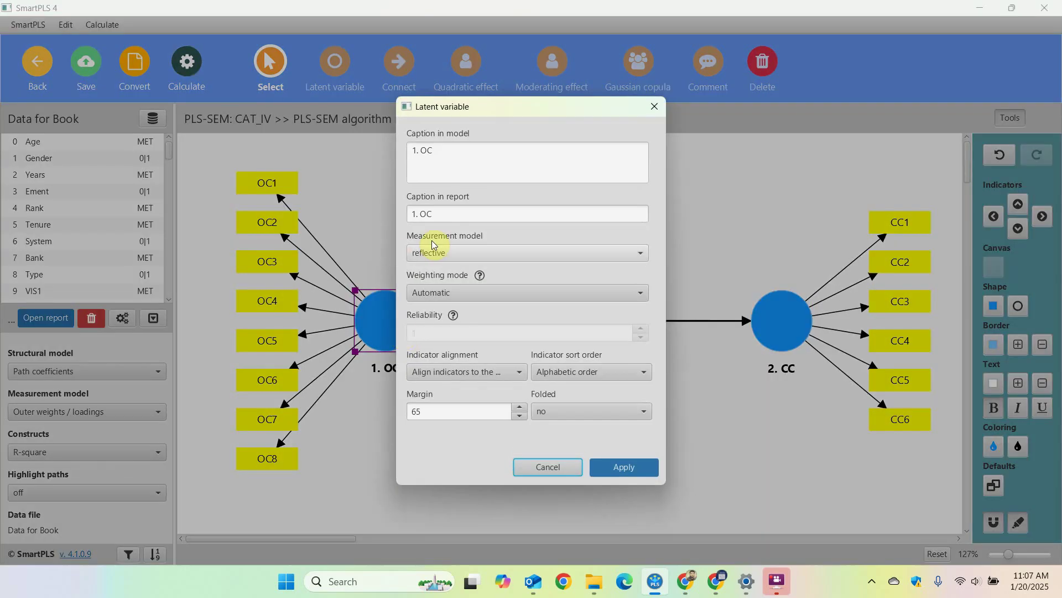
click(442, 214)
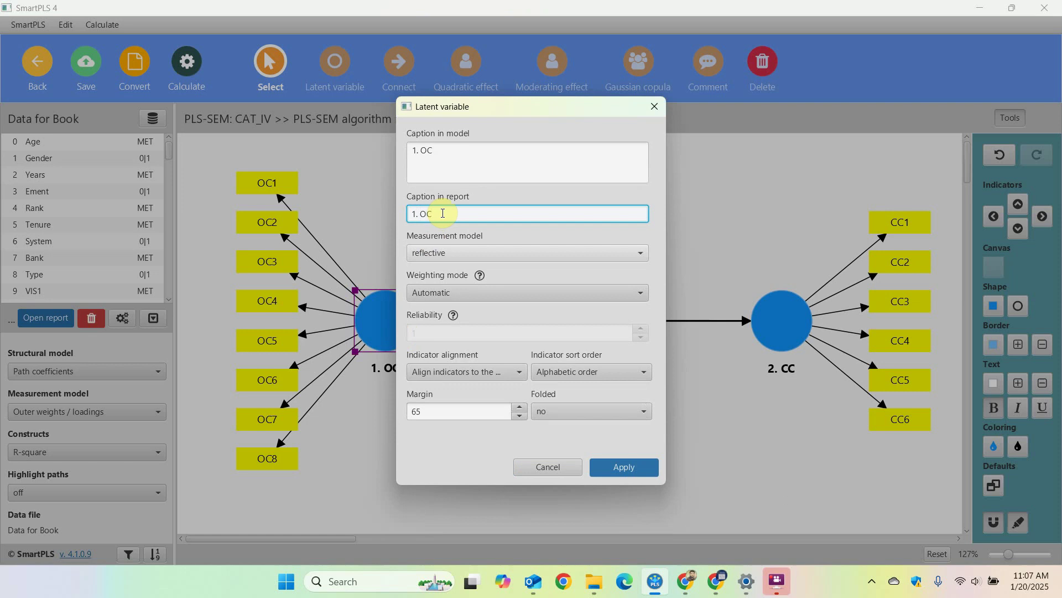
click(617, 466)
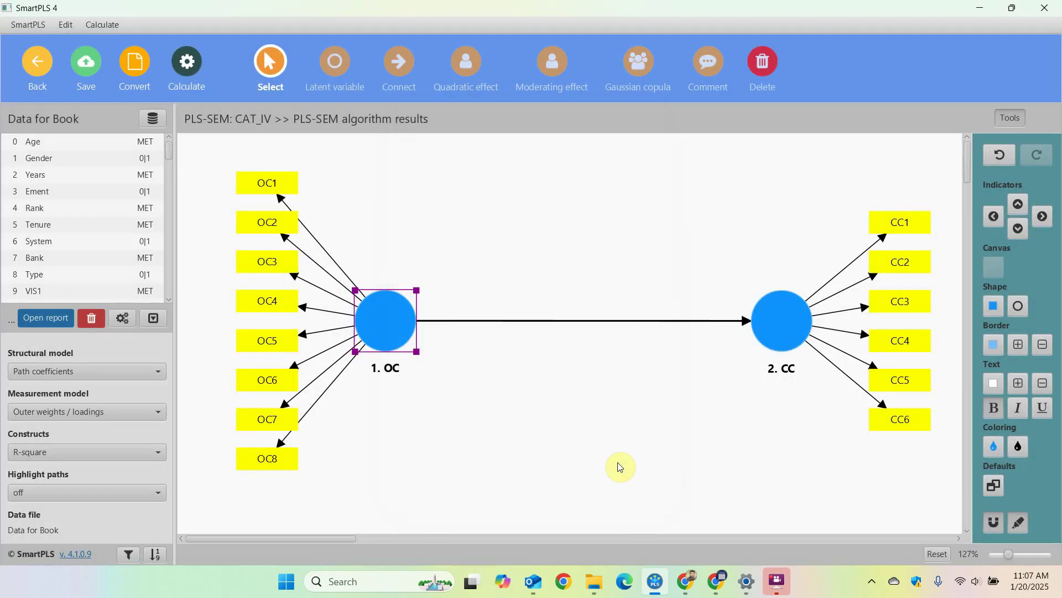
Step: Save the renamed model and rerun the PLS-SEM algorithm
click(87, 62)
click(186, 60)
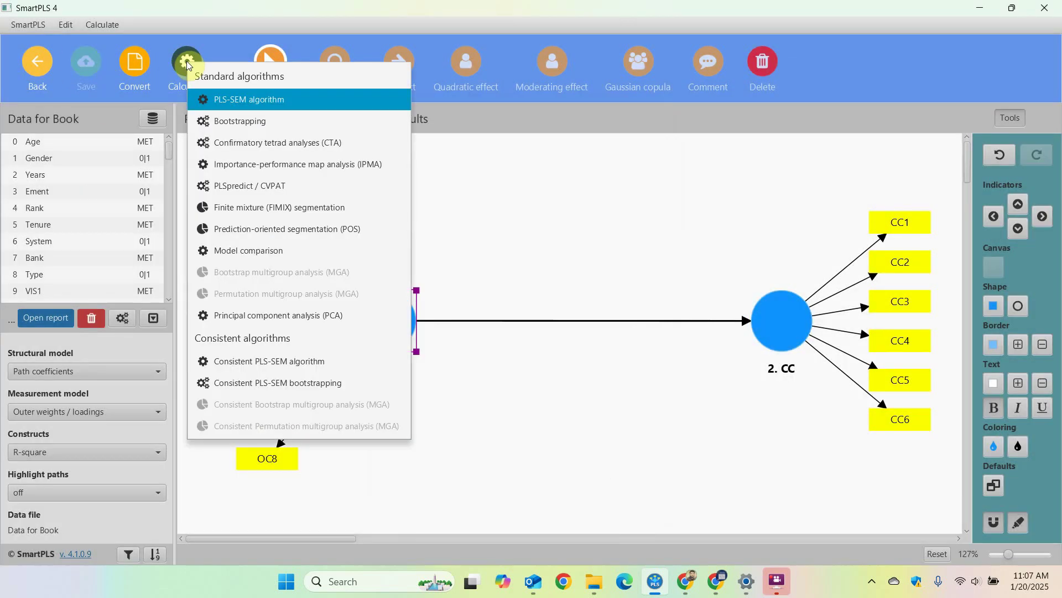
click(249, 95)
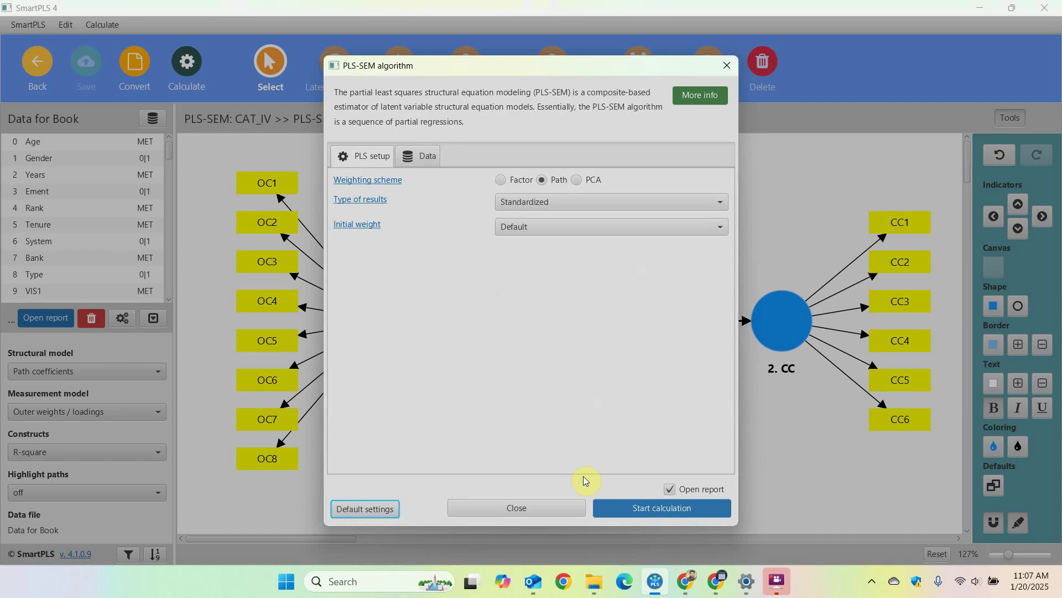
click(621, 506)
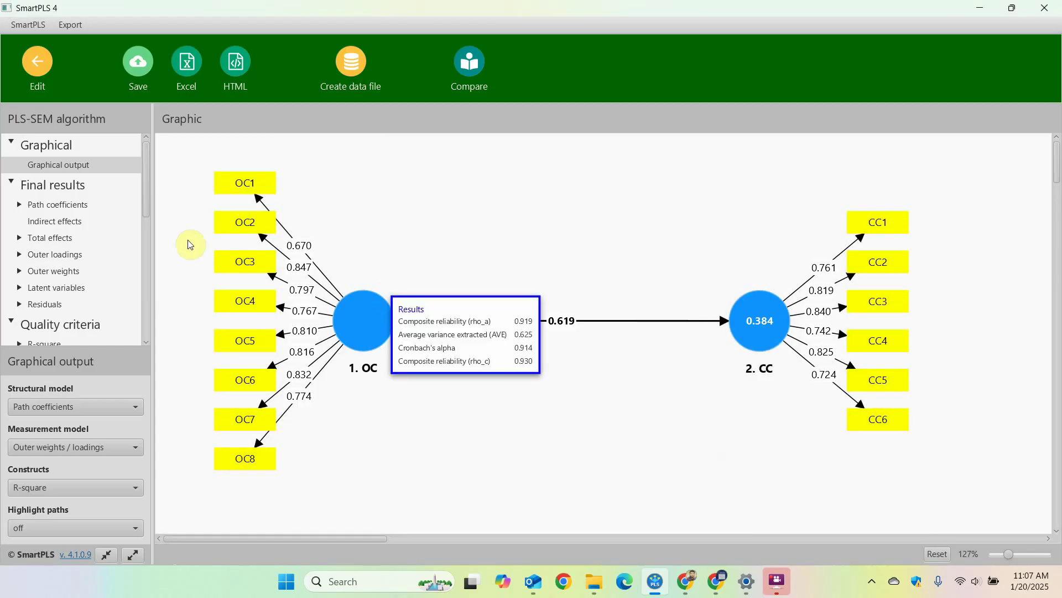
Step: Review outer loadings, construct reliability and the HTMT matrix (0.680 between 1. OC and 2. CC)
click(61, 255)
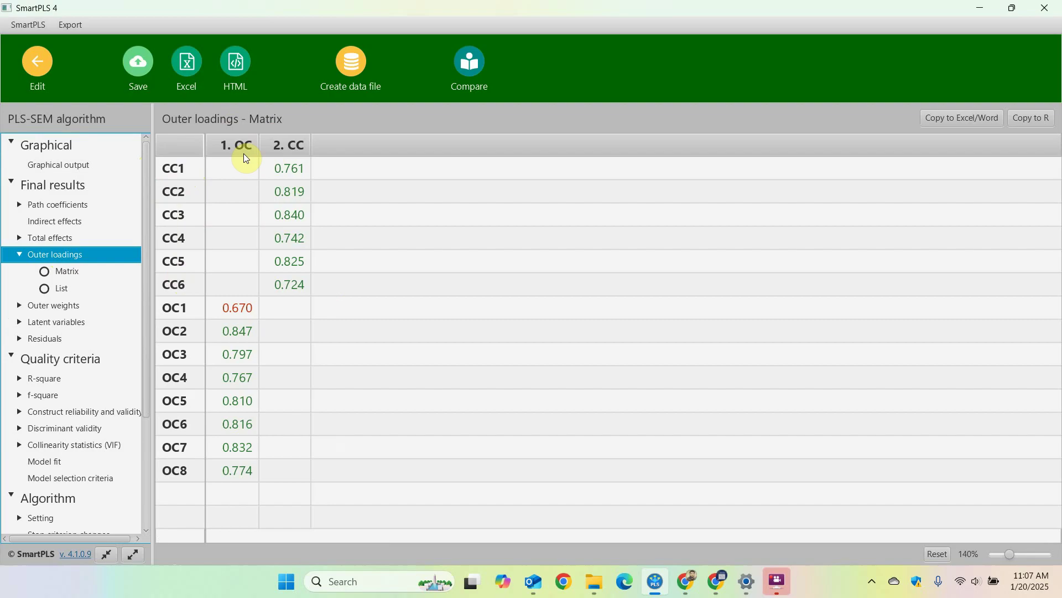
click(76, 415)
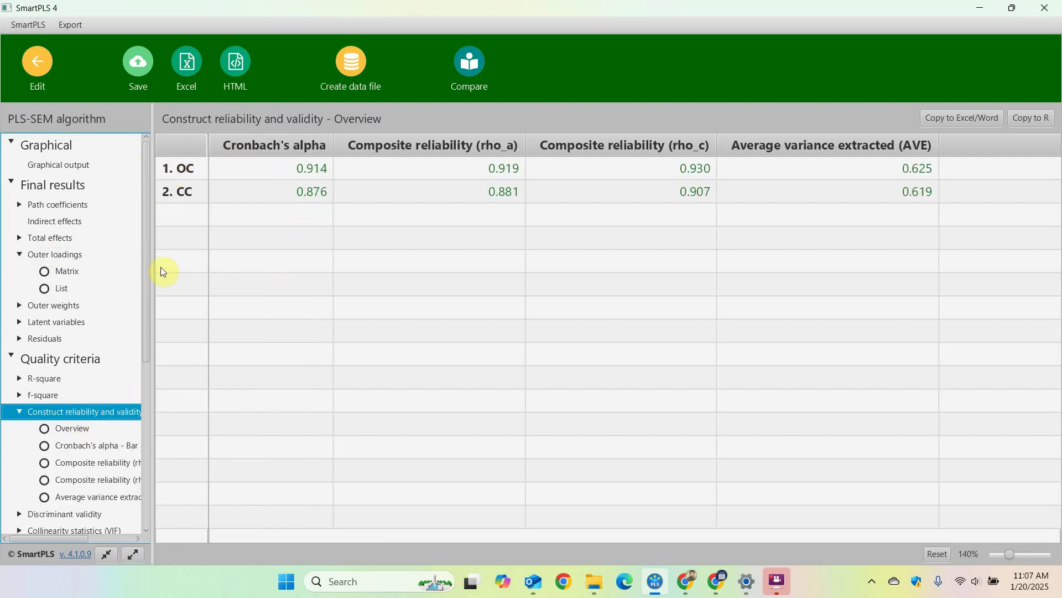
click(77, 512)
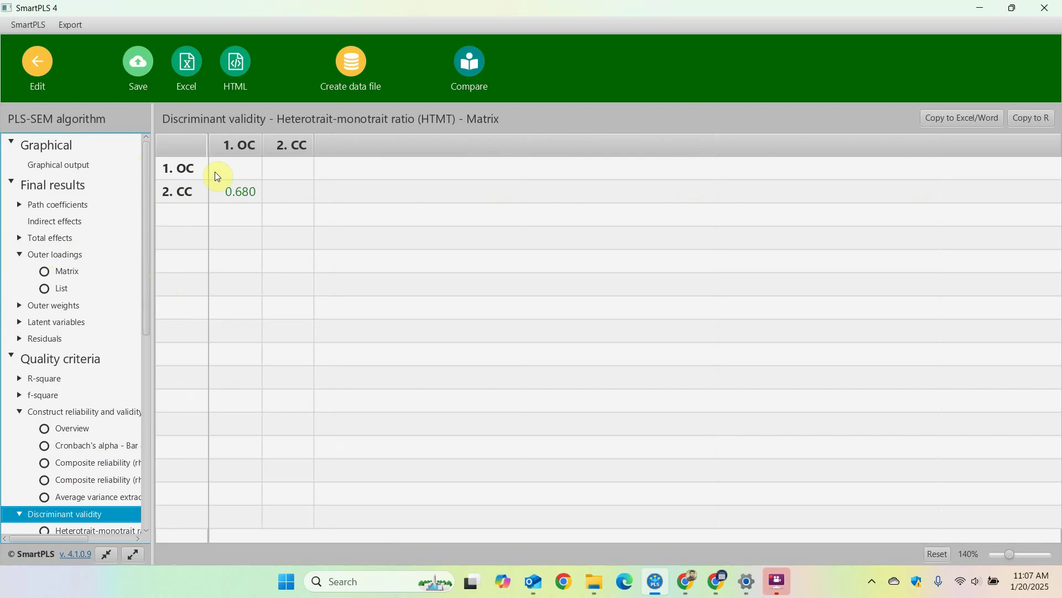
Step: Add a new construct named '2. VIS' built from indicators VIS1–VIS4
click(37, 62)
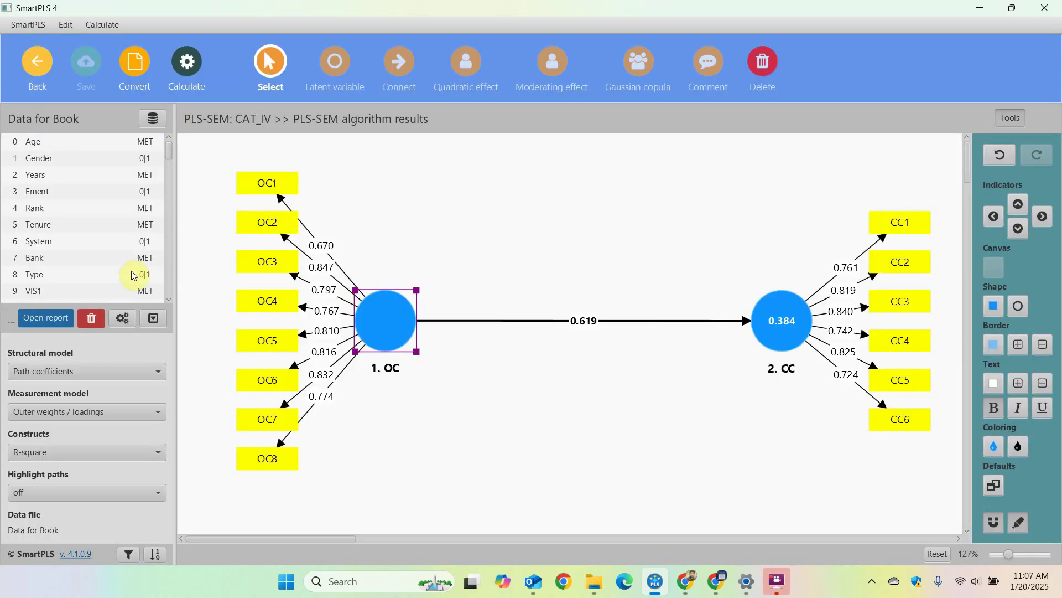
drag(52, 285, 51, 289)
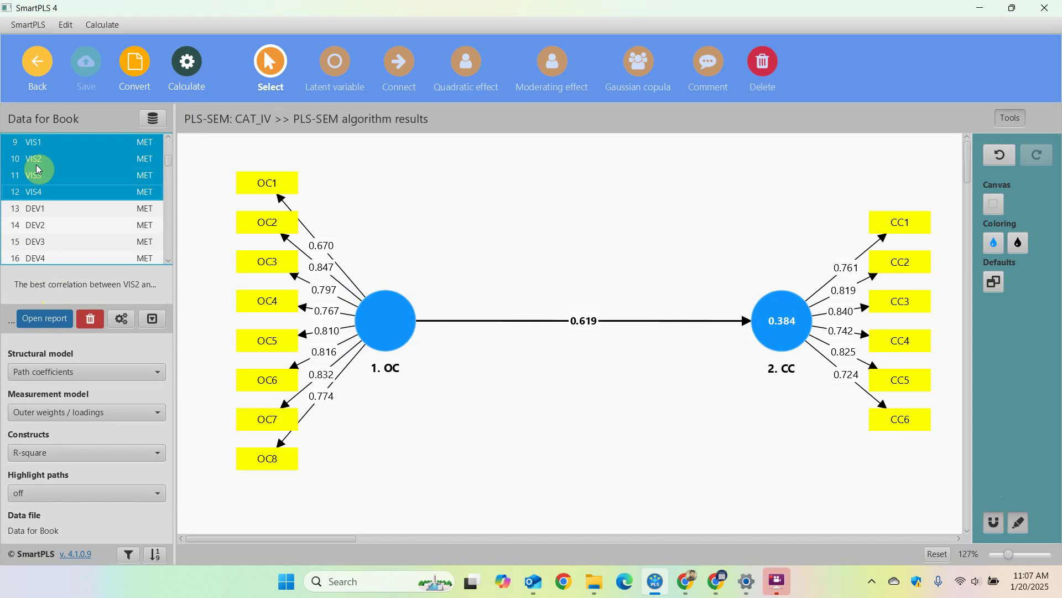
drag(37, 146, 565, 203)
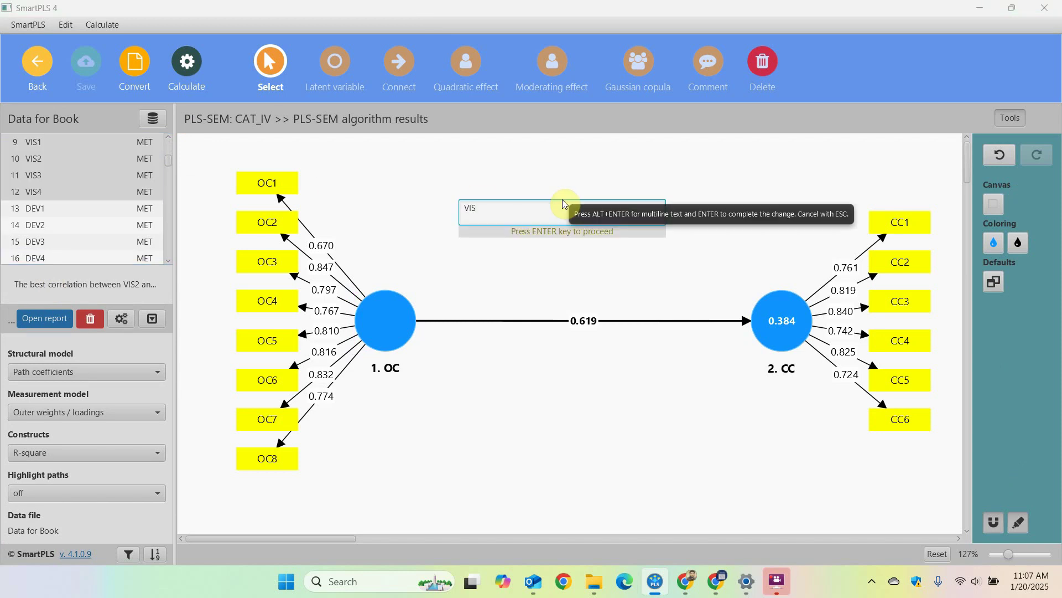
text(2.)
key(Return)
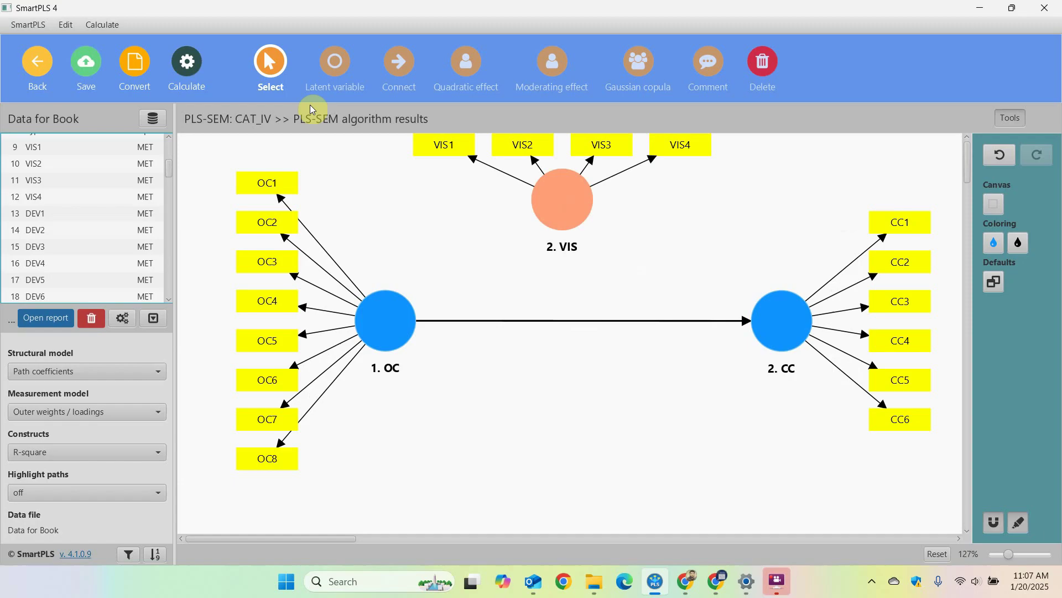
Step: Draw structural paths from 1. OC to 2. VIS and from 2. VIS to CC
click(390, 62)
click(373, 302)
click(554, 206)
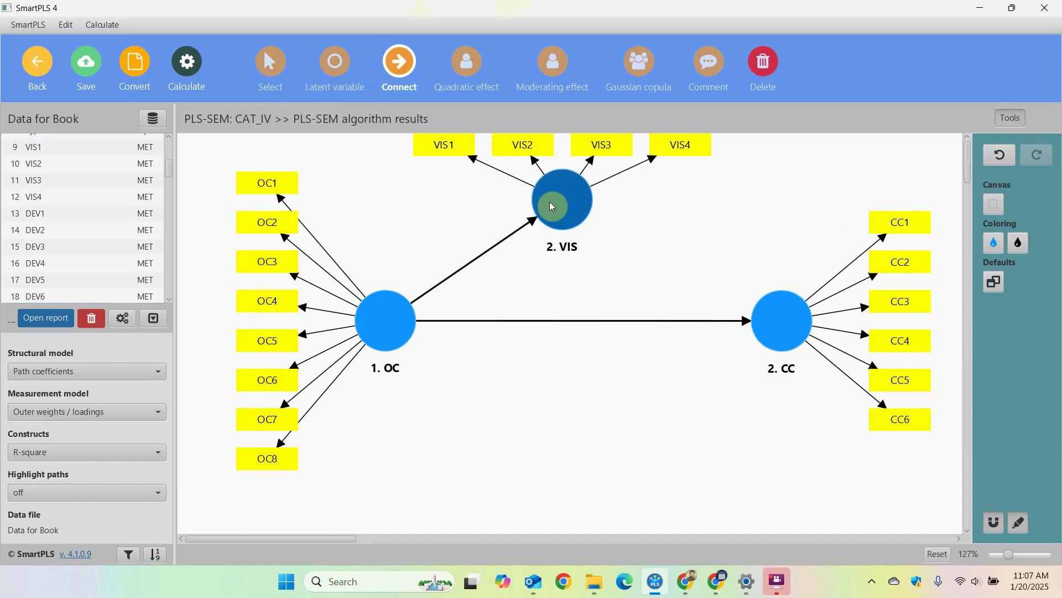
click(569, 204)
click(766, 321)
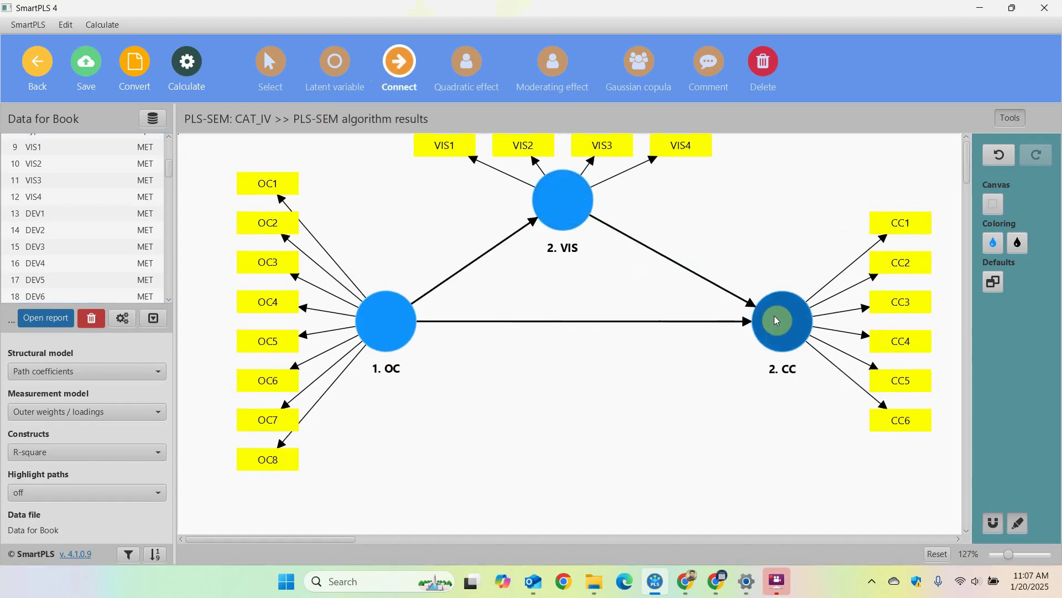
Step: Change the CC construct's caption to '3. CC'
double_click(766, 321)
click(459, 165)
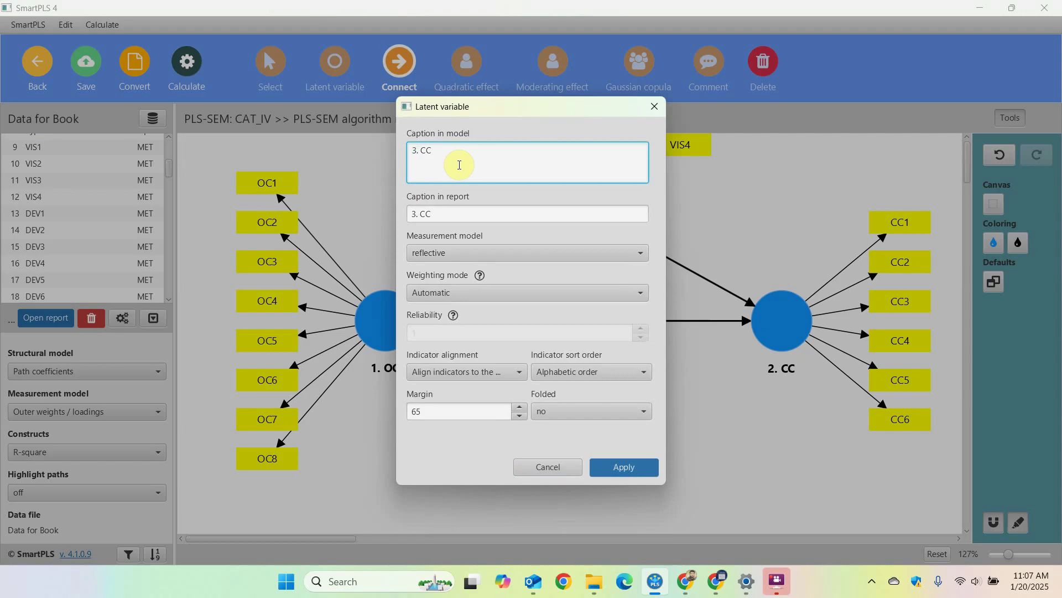
click(623, 467)
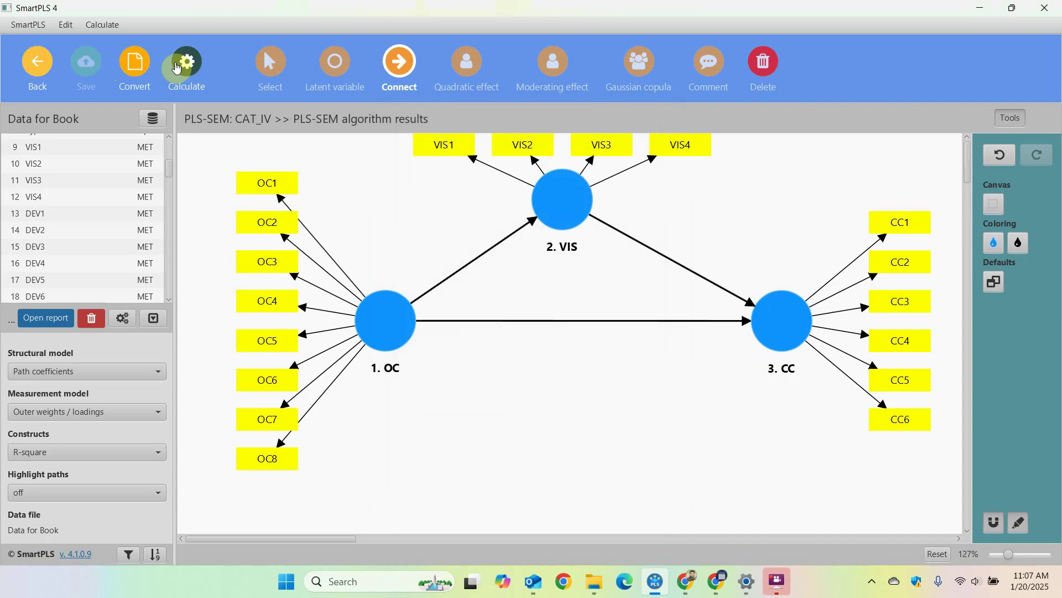
Step: Rerun the PLS-SEM algorithm on the three-construct model
click(187, 56)
click(247, 106)
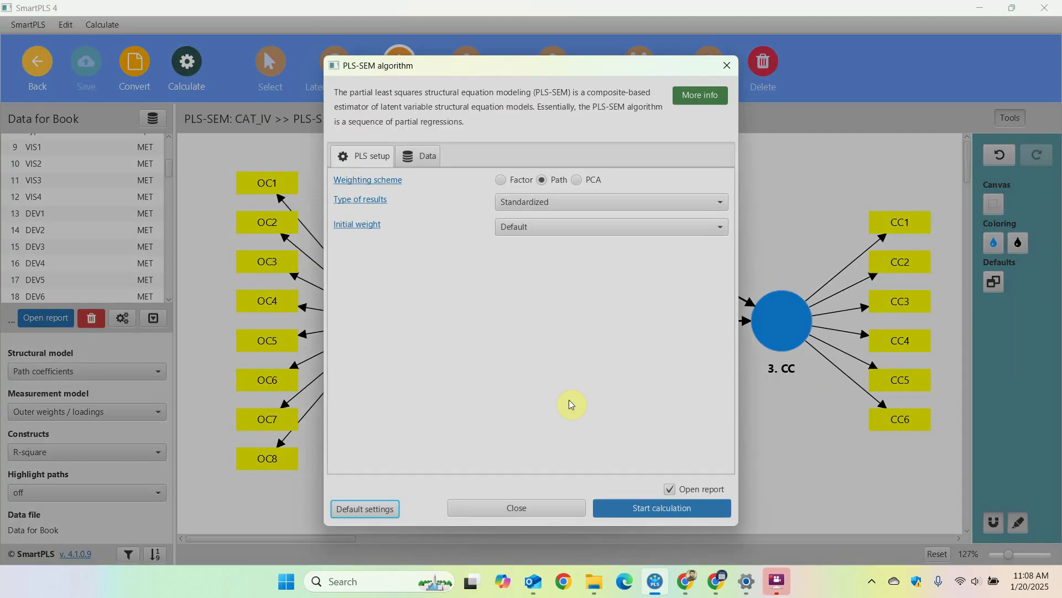
click(644, 507)
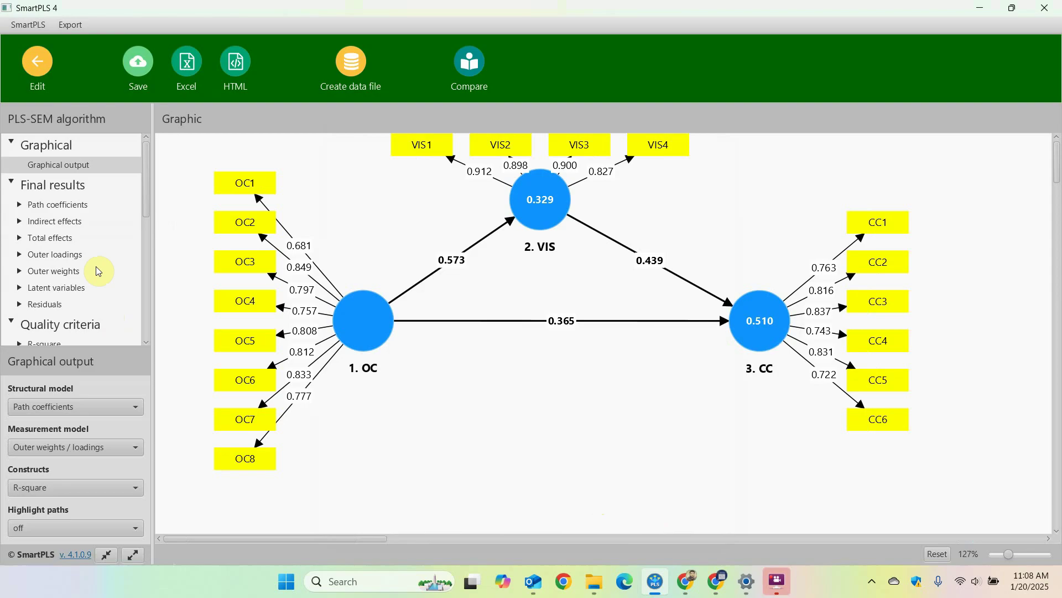
Step: Check reliability and HTMT results, then copy the Outer loadings matrix for Excel
click(58, 255)
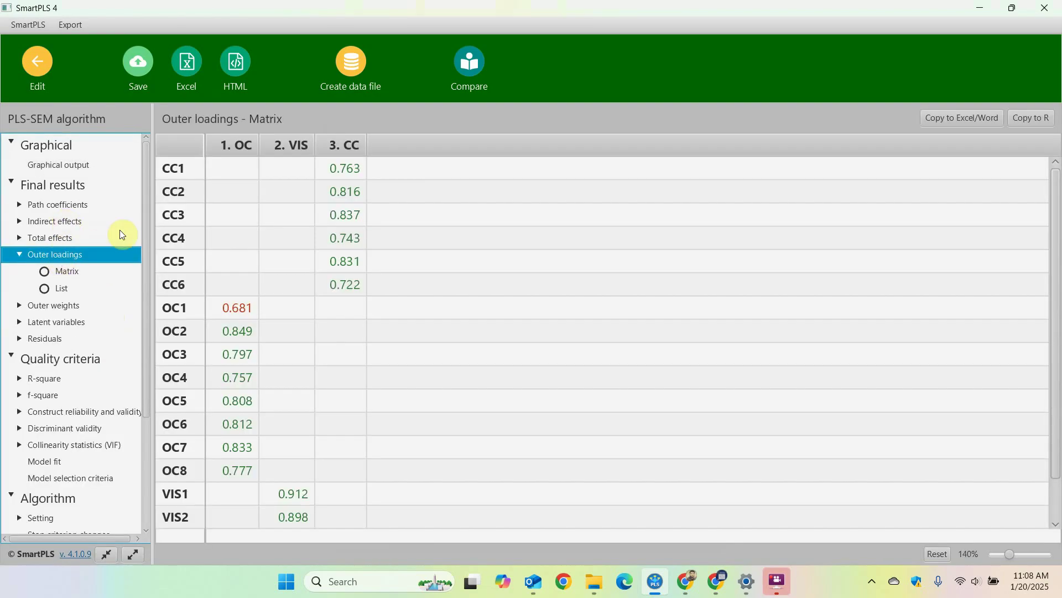
scroll(145, 266, down, 3)
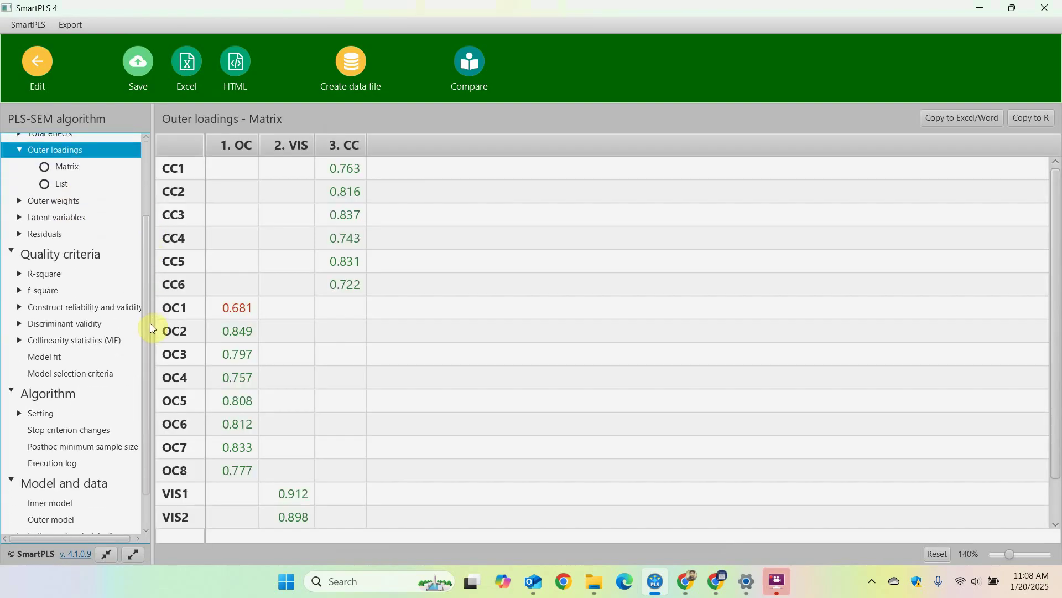
click(73, 309)
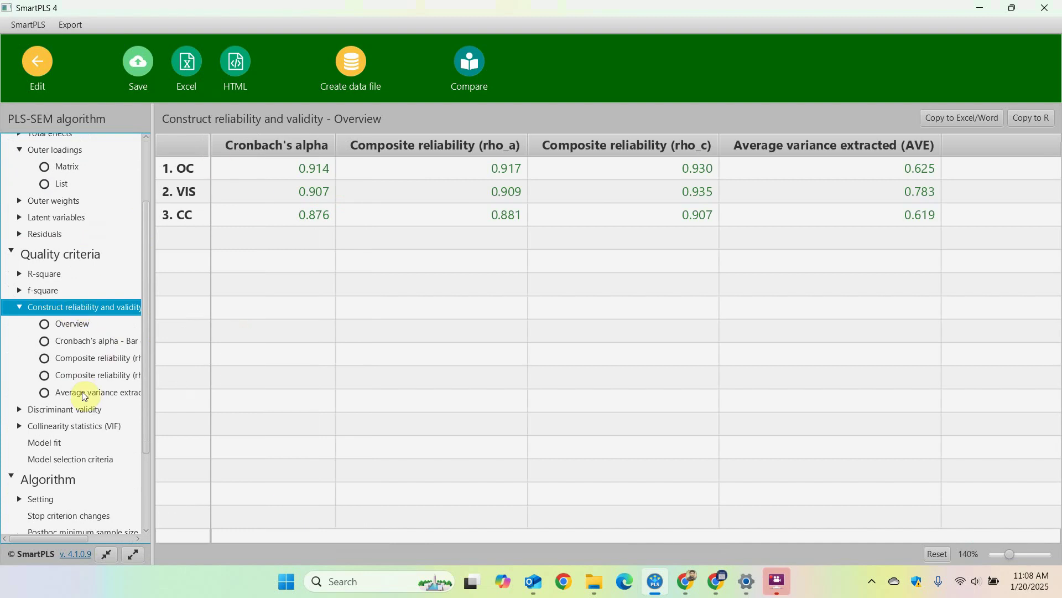
click(74, 409)
scroll(96, 254, up, 3)
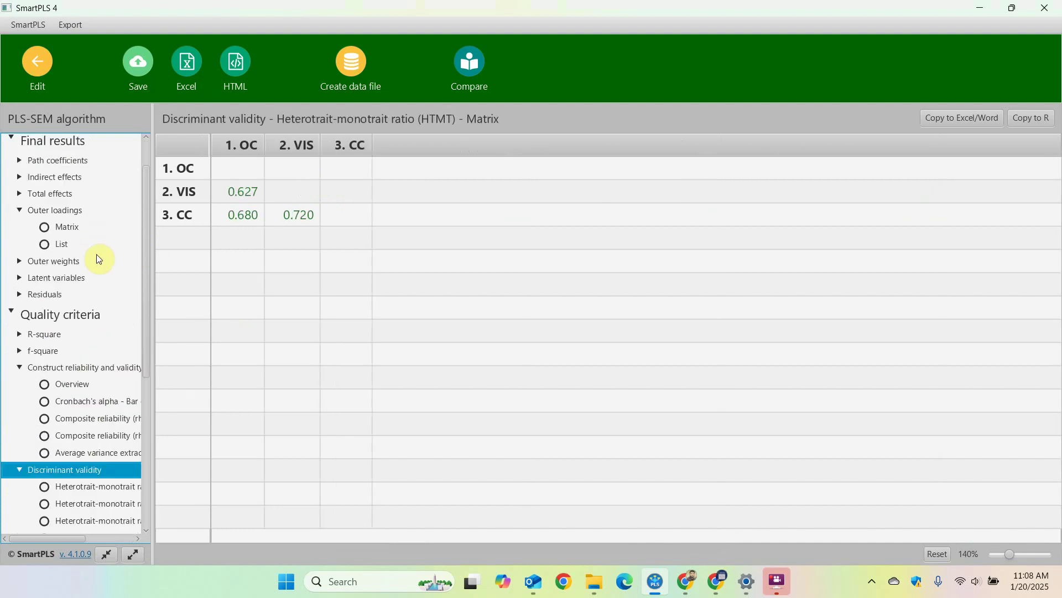
click(49, 253)
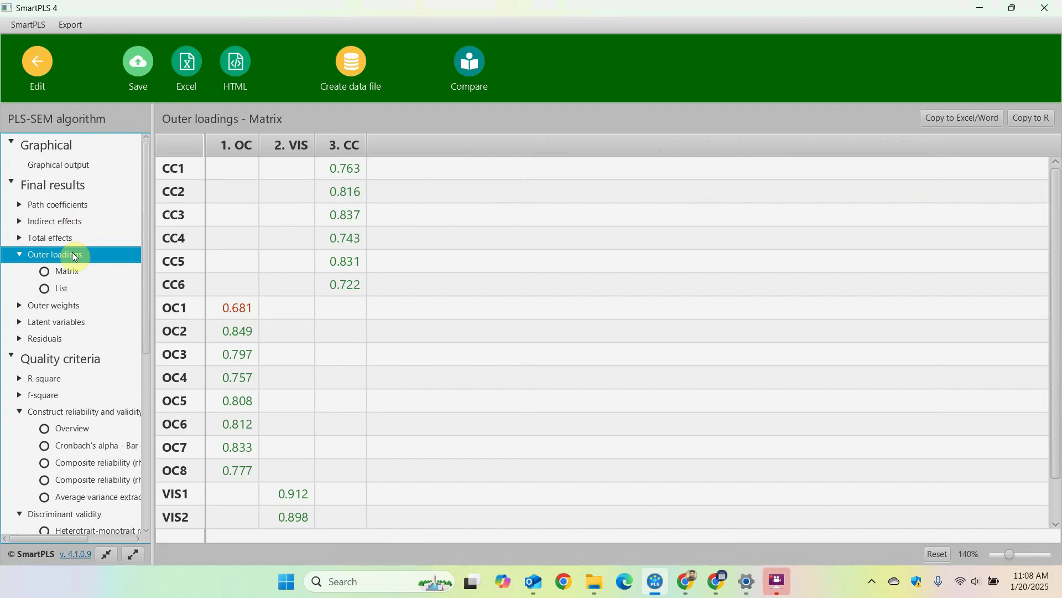
click(962, 118)
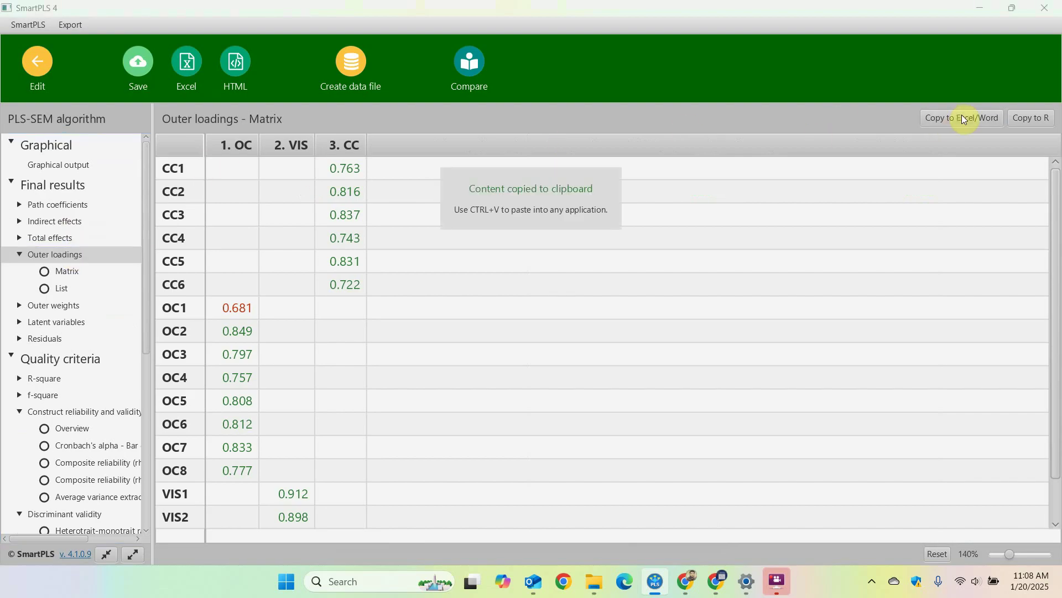
Step: Launch Excel, create a blank workbook and paste the outer loadings matrix at cell A1
click(405, 573)
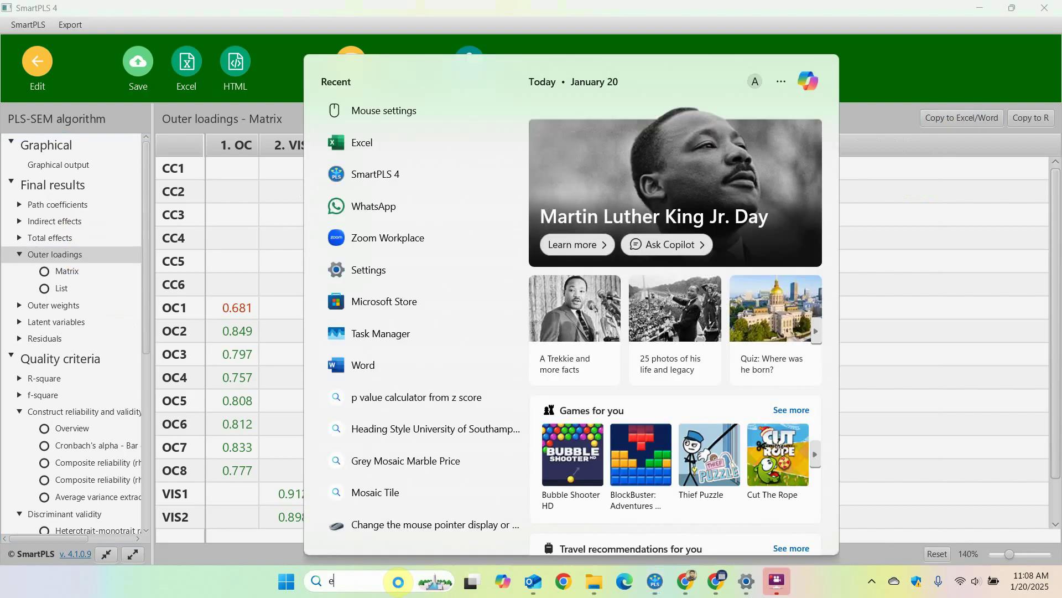
text(excel)
key(Return)
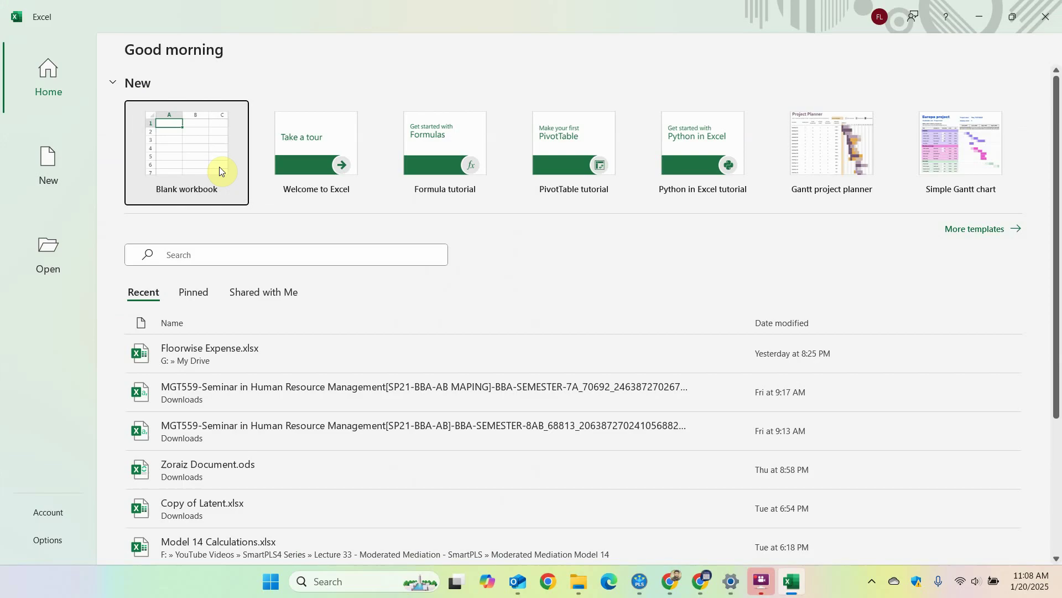
click(210, 163)
click(34, 168)
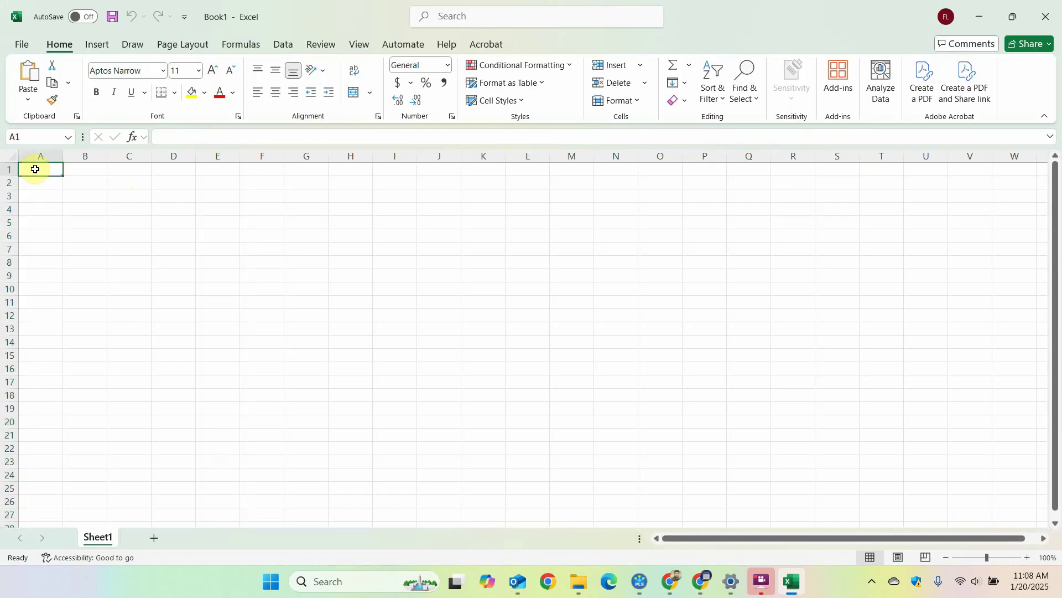
key(ctrl+v)
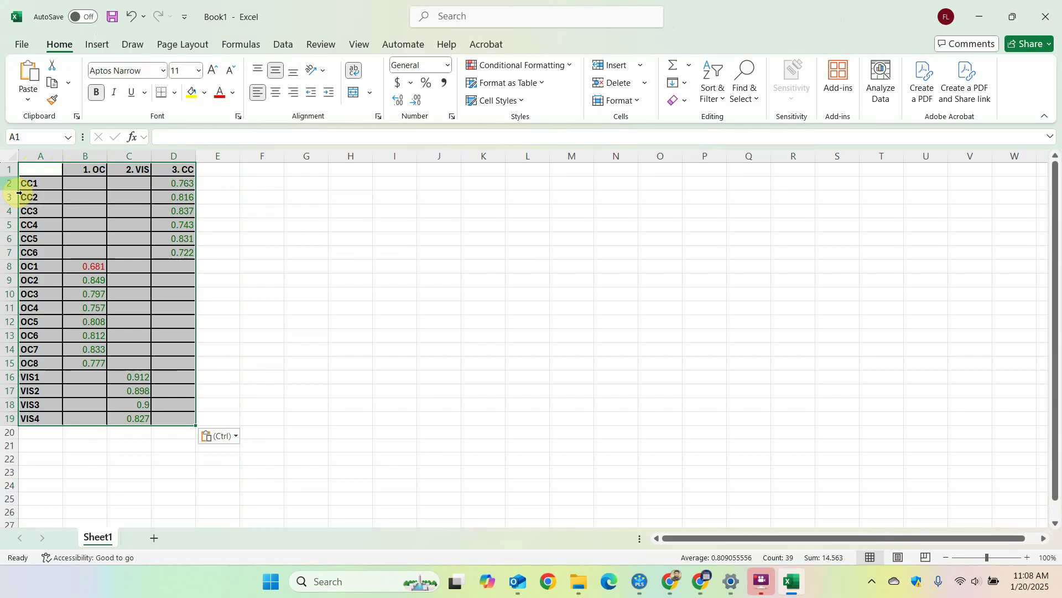
Step: Move the CC1–CC6 rows below the VIS rows and select the loading values in columns B–D
drag(9, 182, 9, 251)
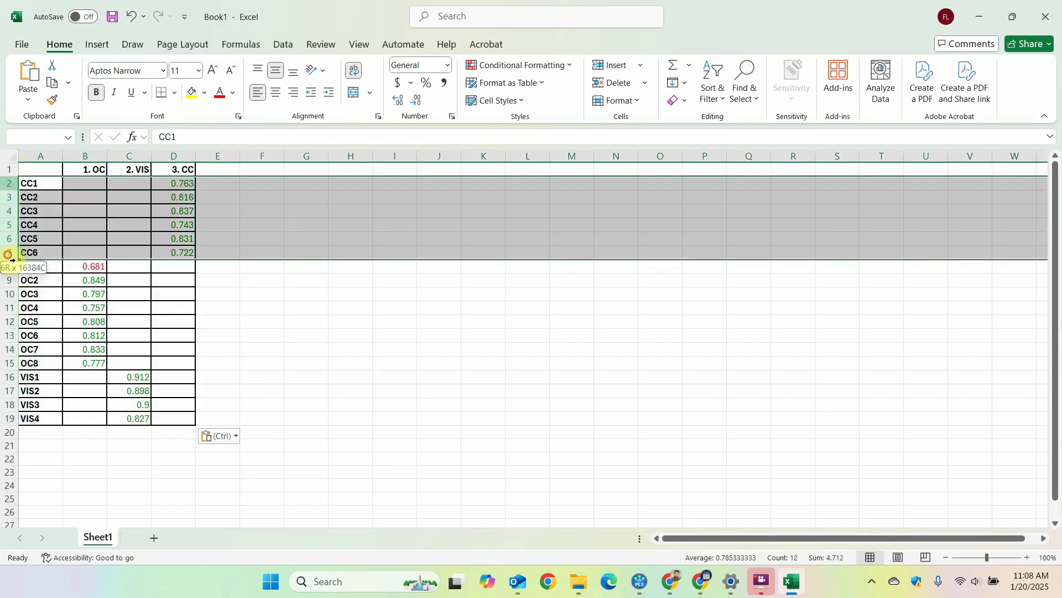
right_click(8, 252)
click(31, 289)
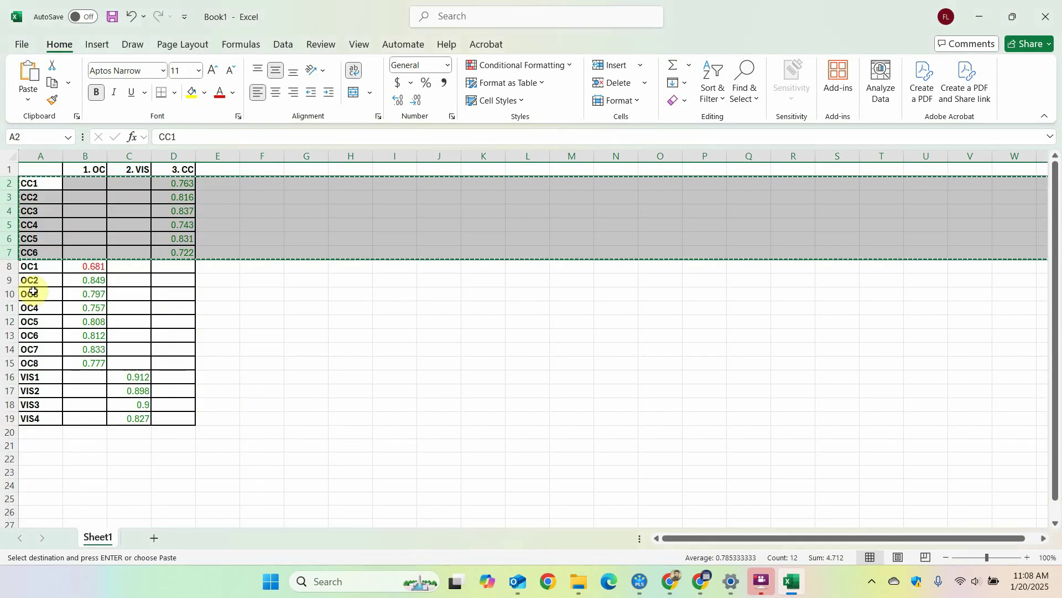
right_click(8, 433)
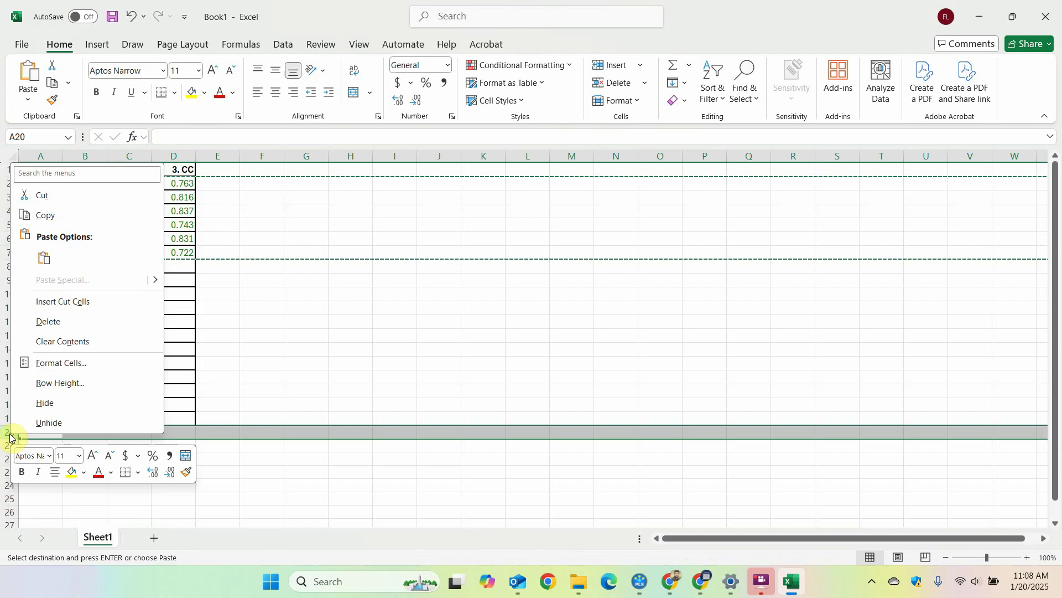
click(64, 310)
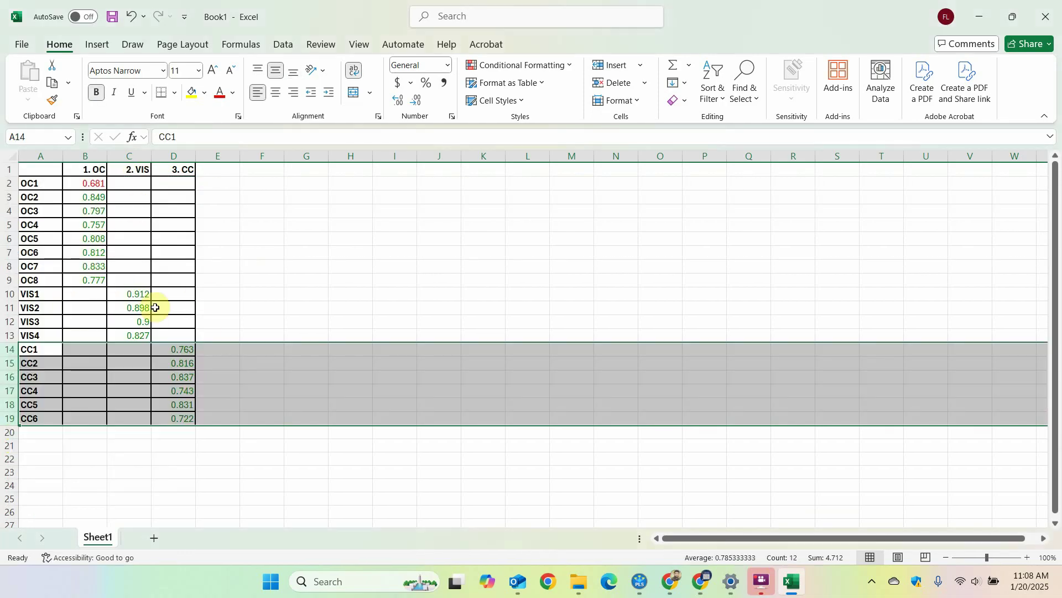
drag(92, 183, 174, 419)
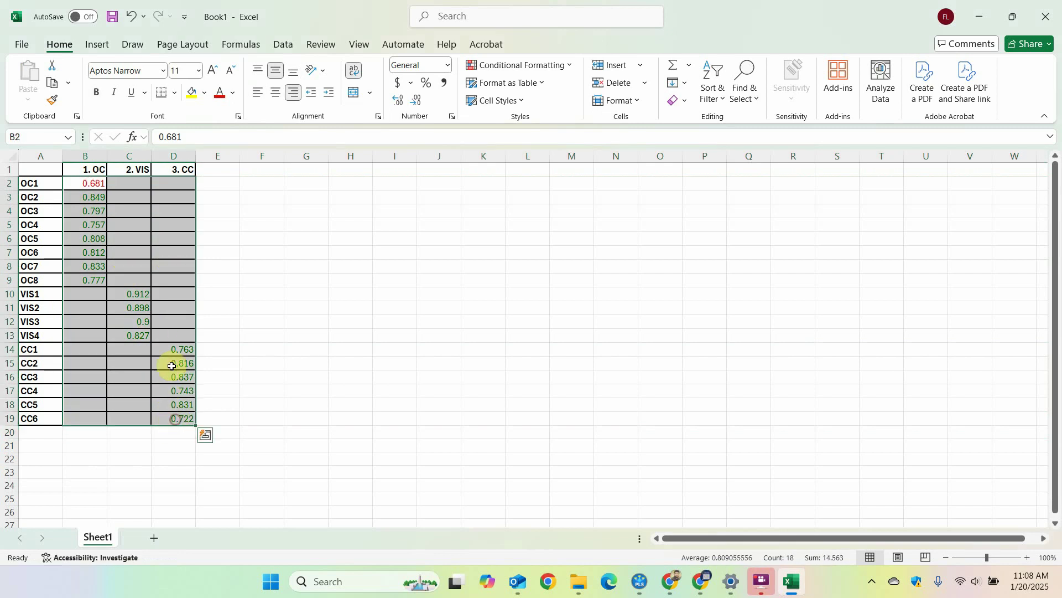
Step: Format the selected loadings in B2:D19 as numbers with three decimal places
right_click(172, 365)
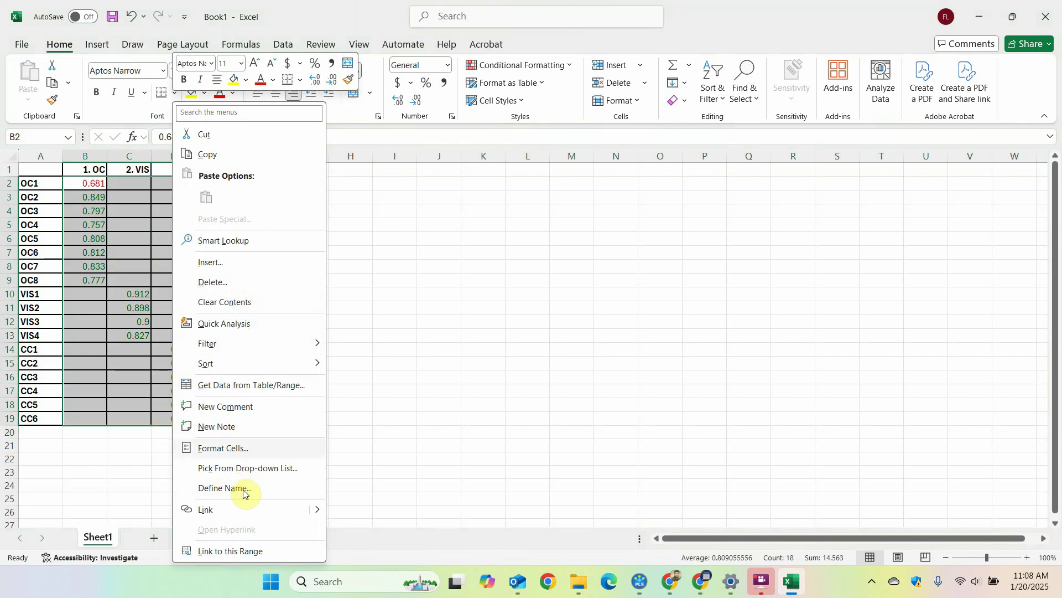
click(232, 448)
click(94, 288)
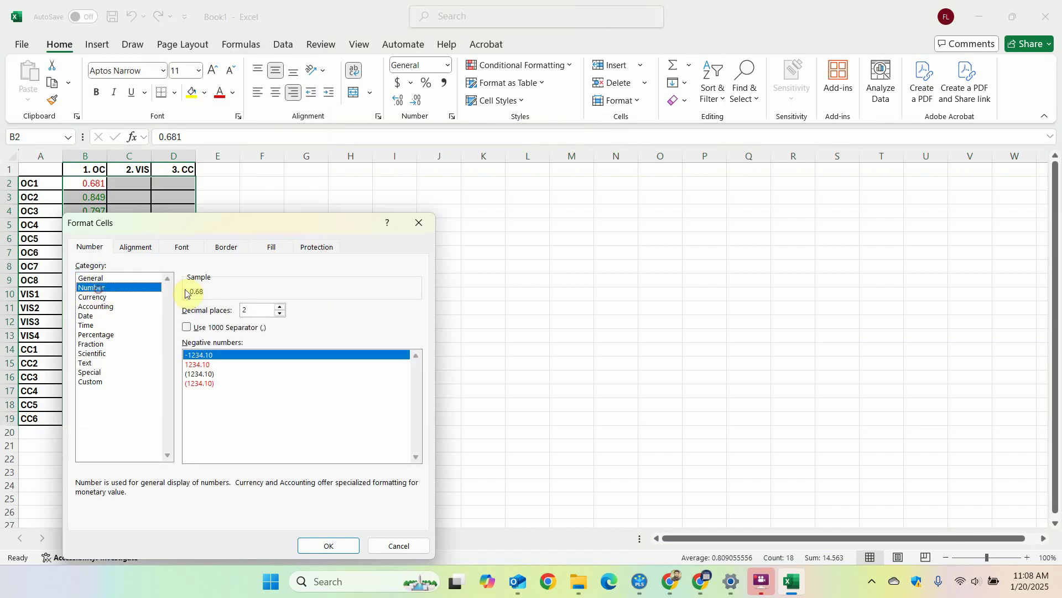
click(331, 541)
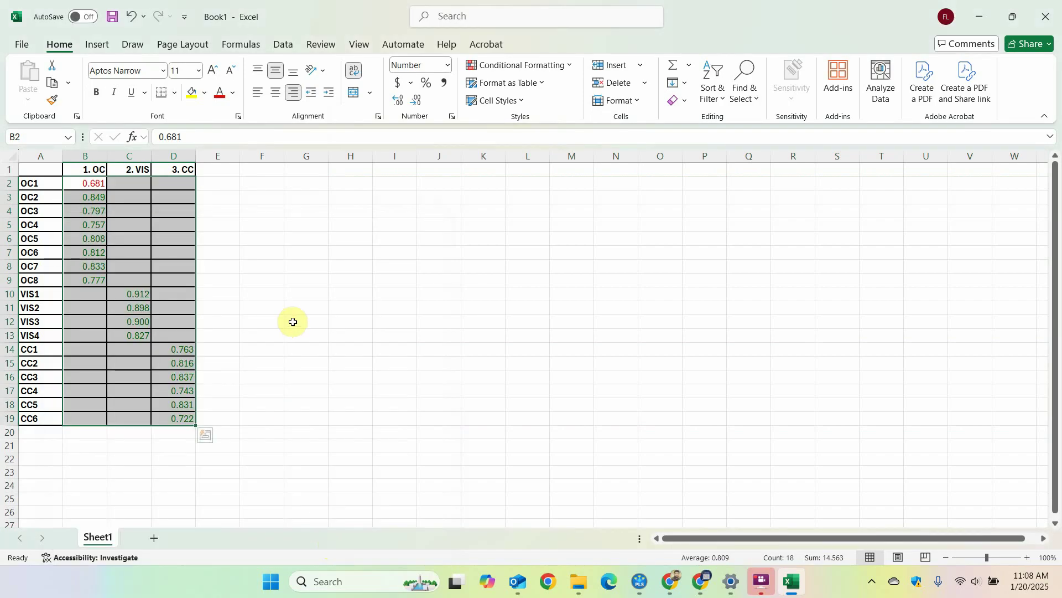
Step: Back in SmartPLS 4's model editor, run the Bootstrapping calculation on the path model
click(649, 581)
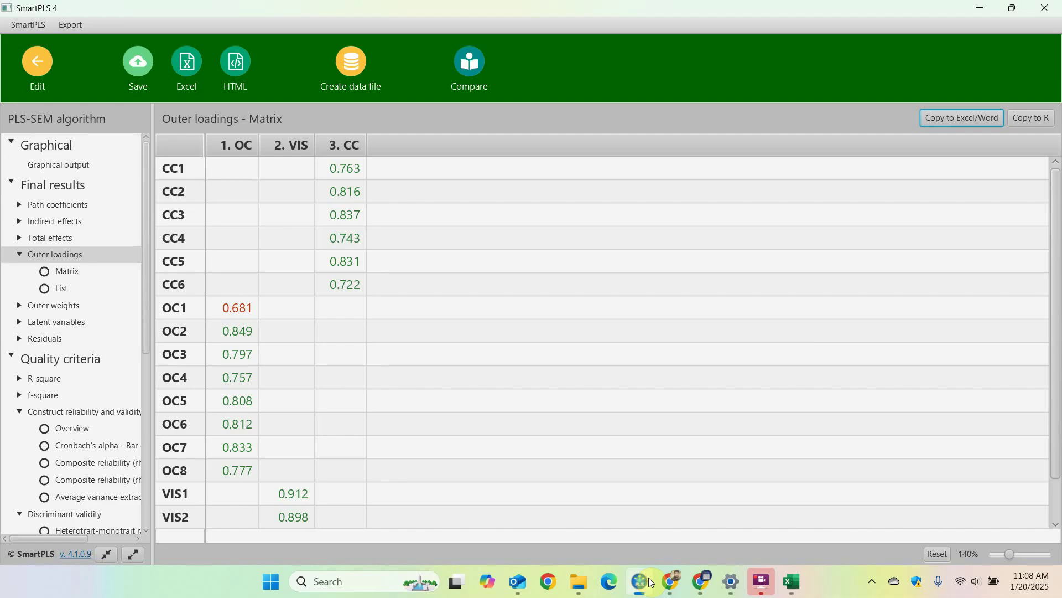
click(47, 72)
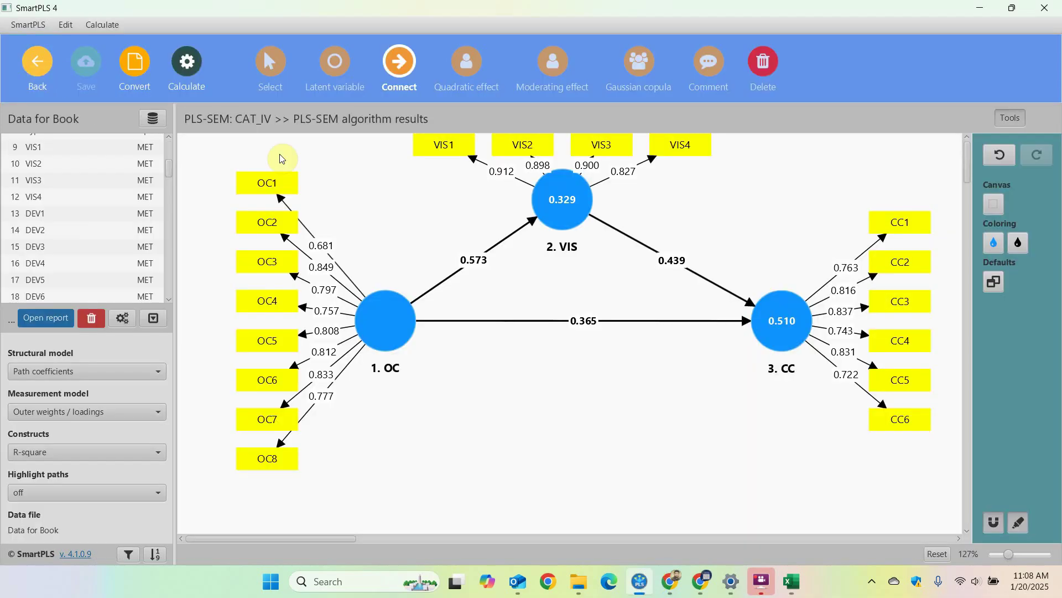
click(185, 59)
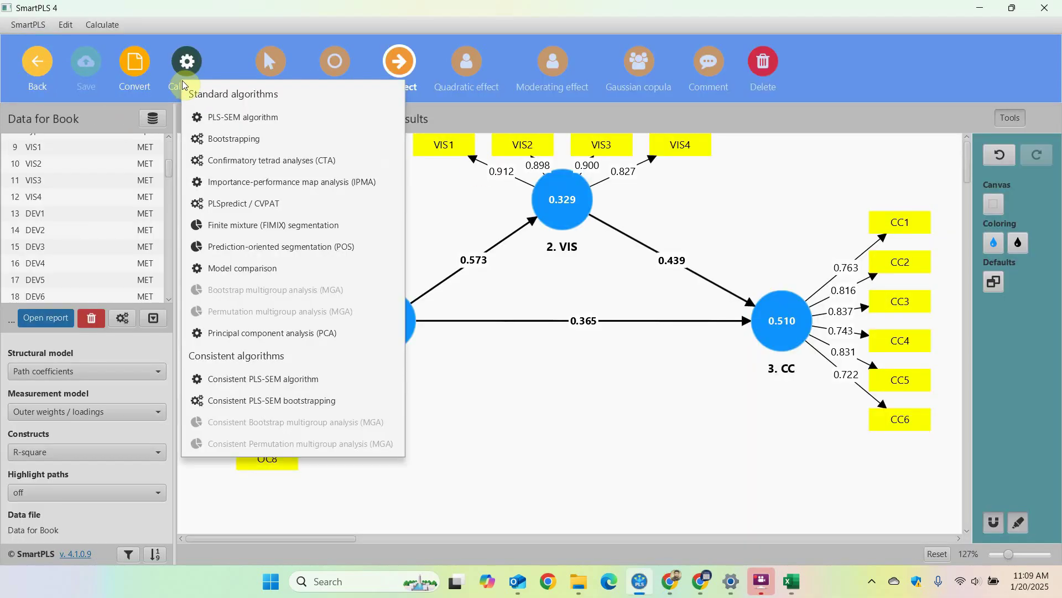
click(225, 142)
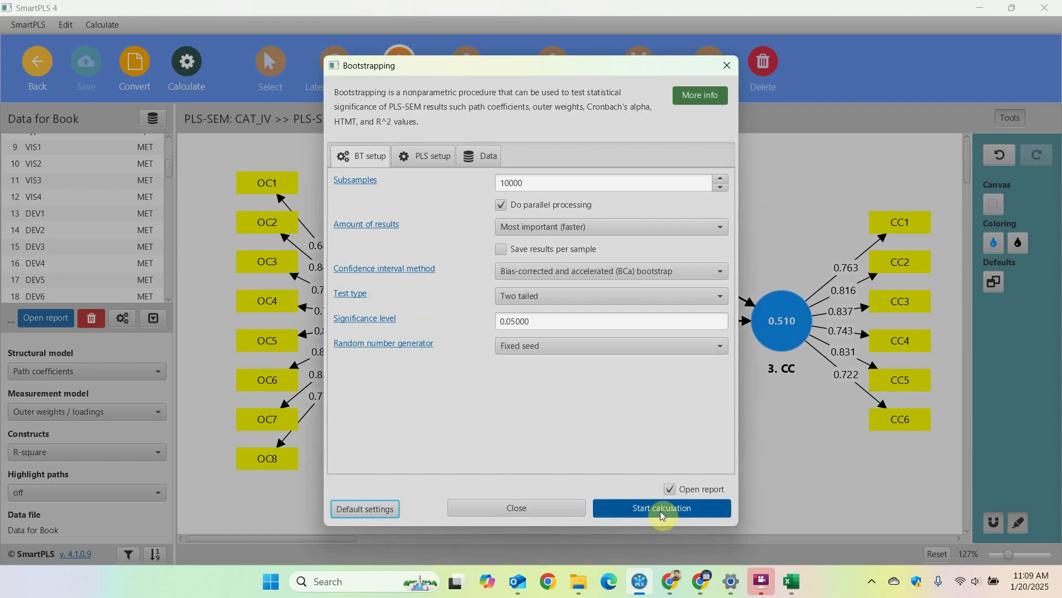
click(663, 509)
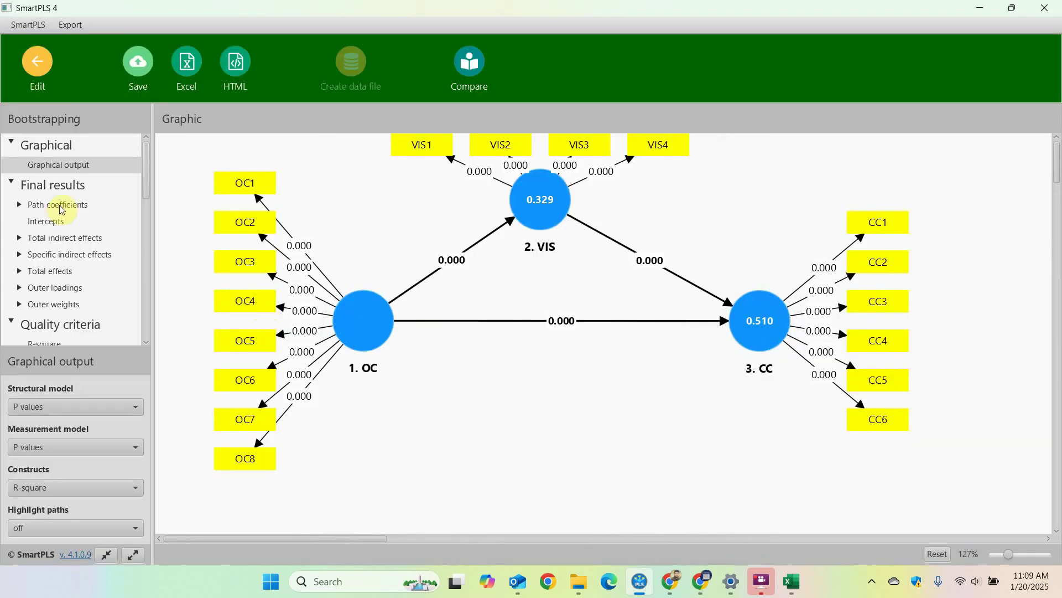
Step: Copy the bootstrapped path coefficients table (T values 12.156, 6.836, 7.662) for Excel and return to the workbook
click(58, 205)
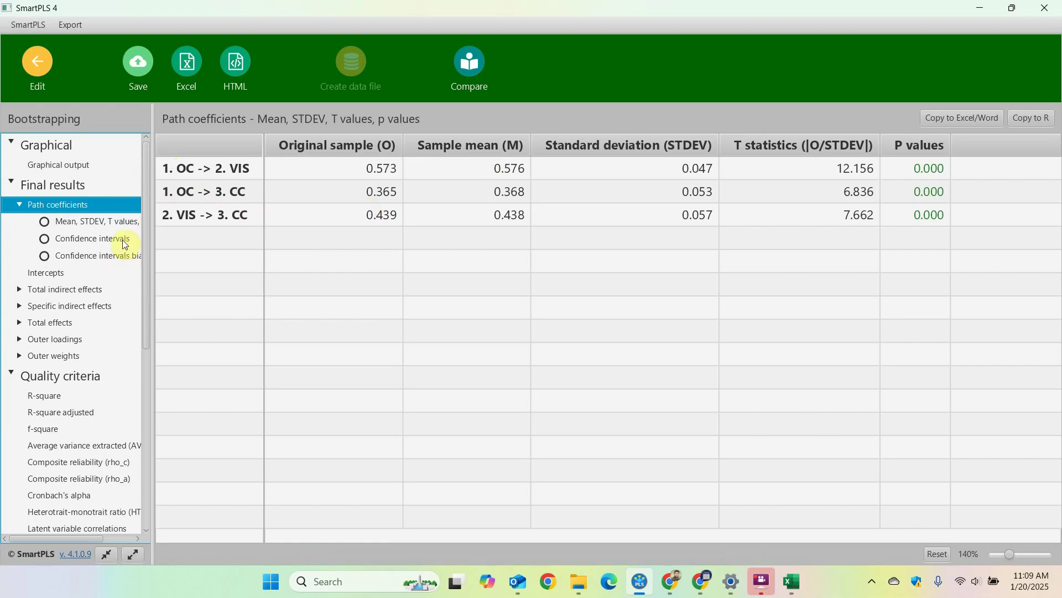
click(947, 120)
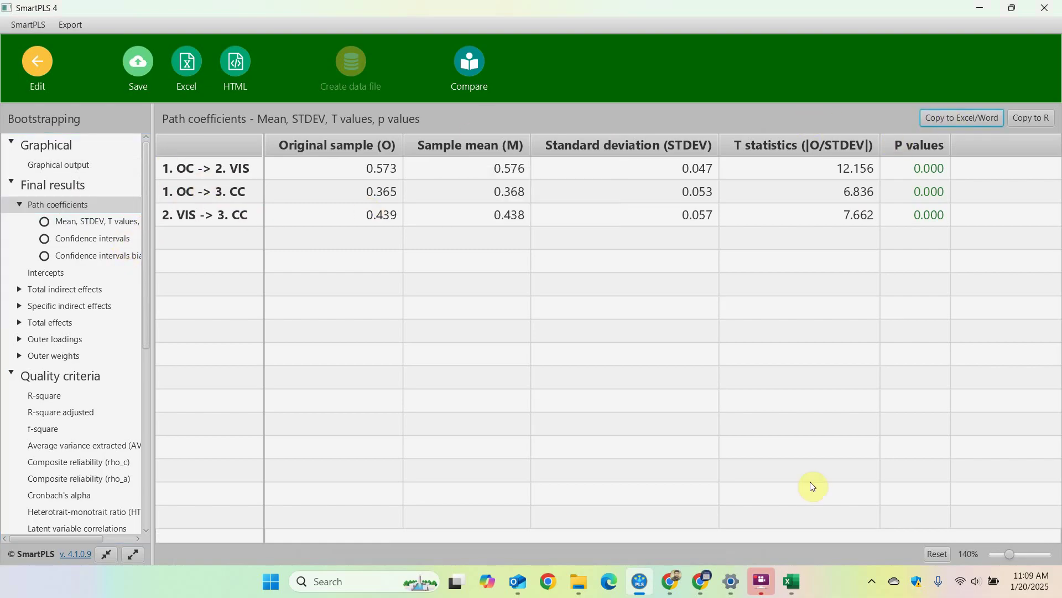
click(793, 593)
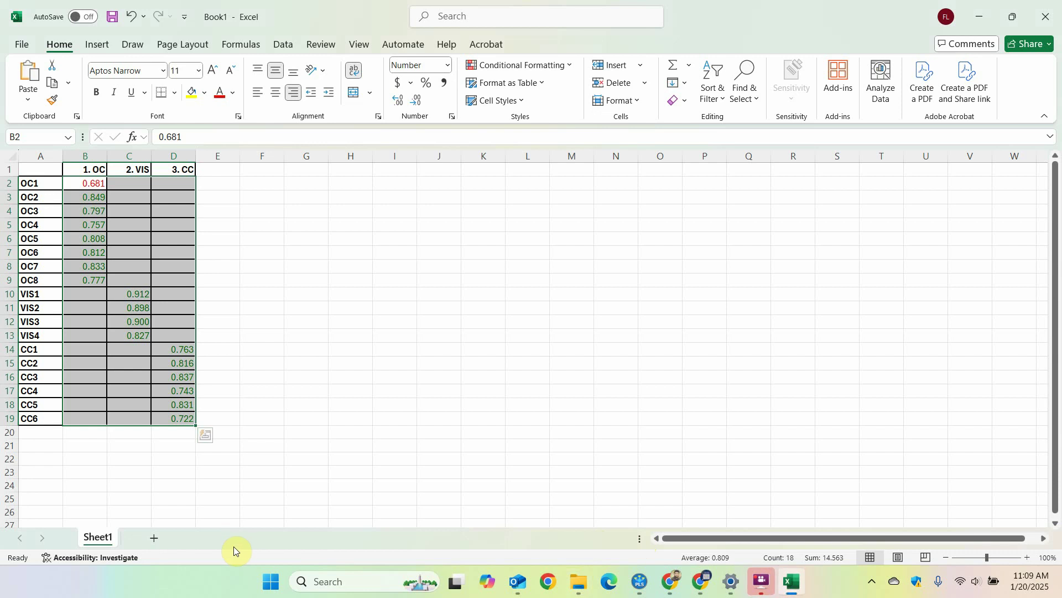
Step: Paste the path coefficients table into A1 of a new Sheet2 and give columns A–F one uniform width
click(156, 538)
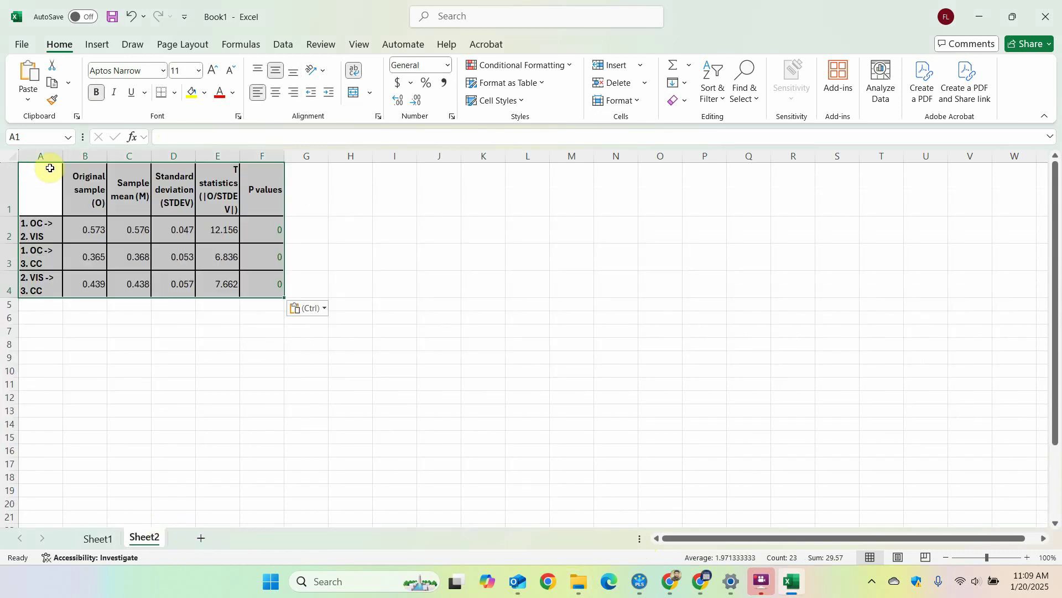
key(ctrl+v)
drag(111, 154, 106, 154)
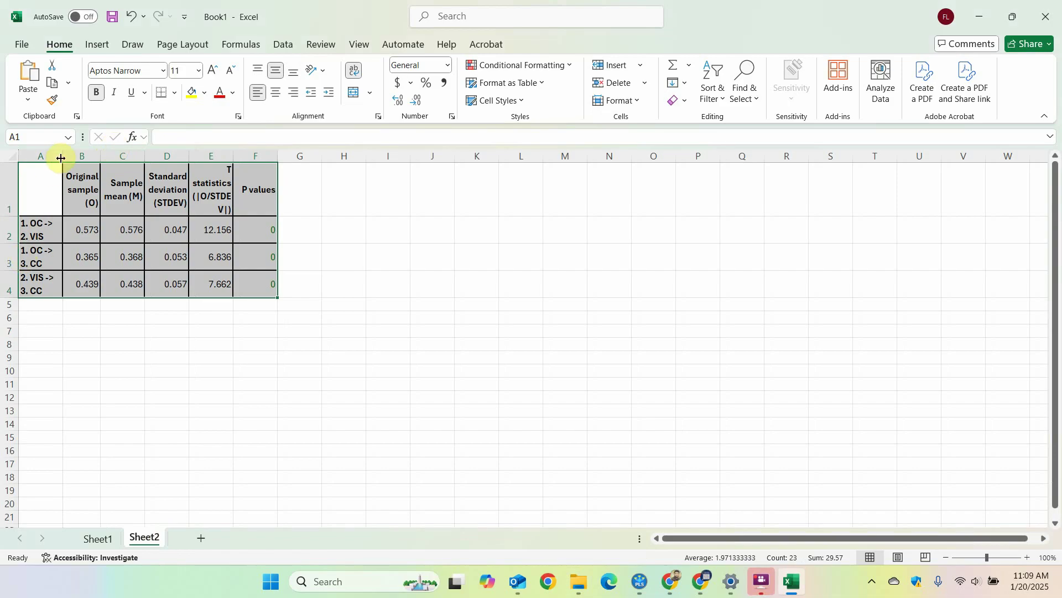
drag(49, 154, 410, 161)
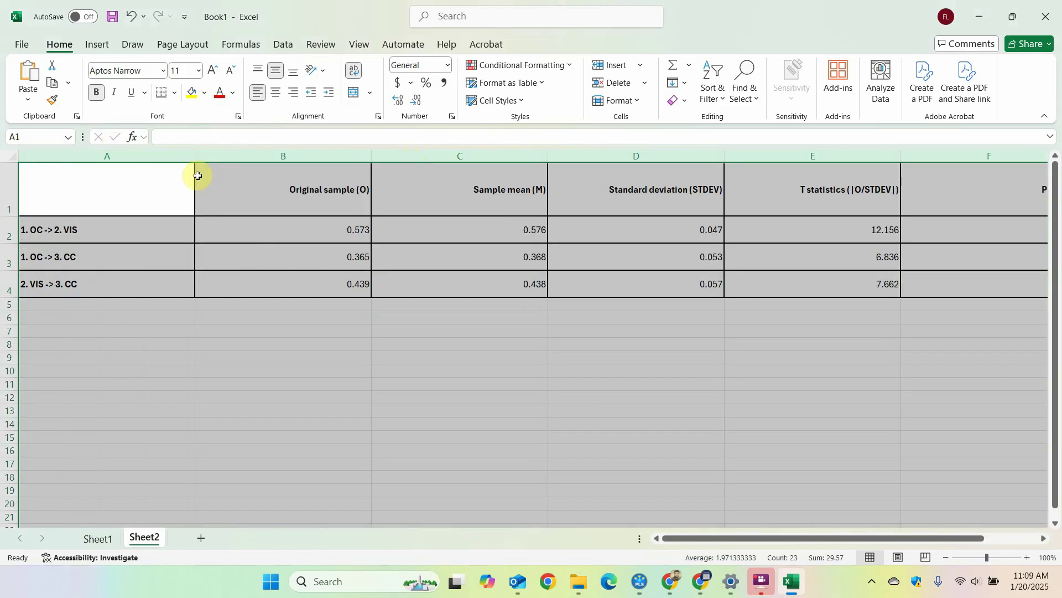
drag(195, 160, 128, 166)
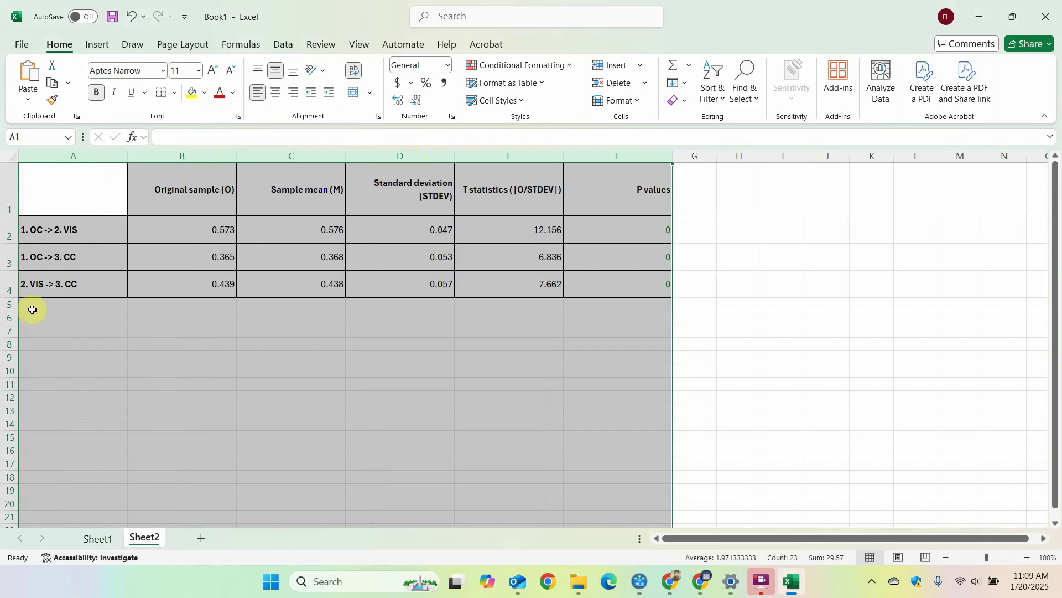
Step: Move the 2. VIS -> 3. CC row above 1. OC -> 3. CC, then select values B2:F4
click(59, 332)
right_click(4, 276)
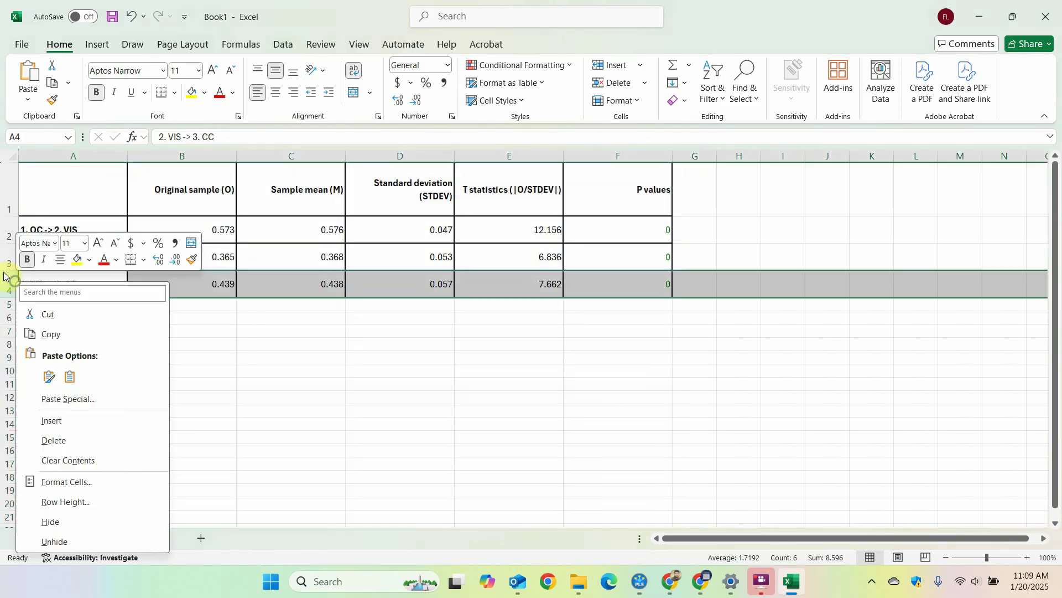
click(48, 334)
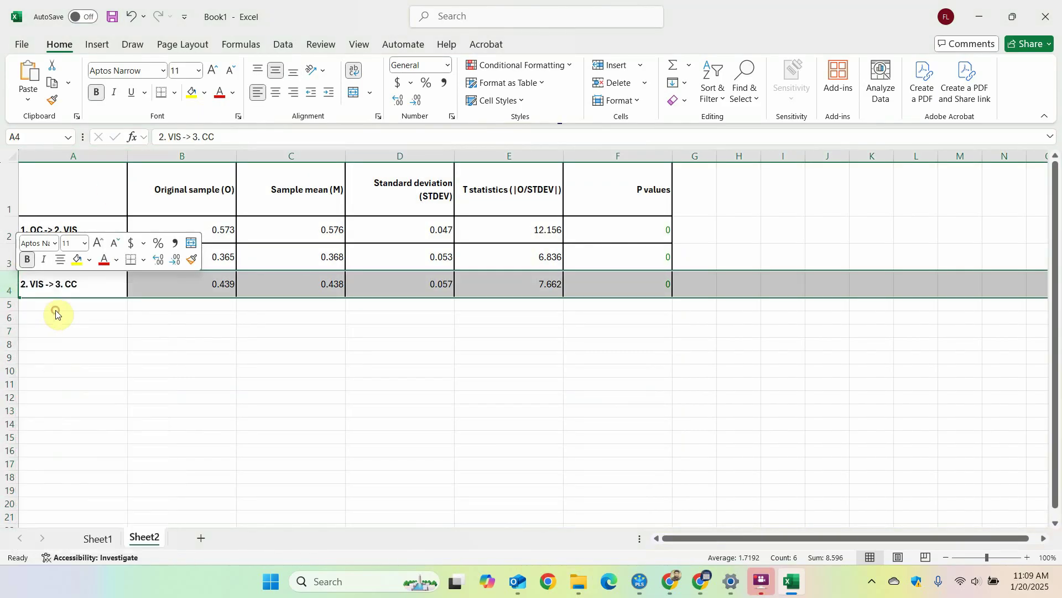
click(7, 258)
right_click(8, 258)
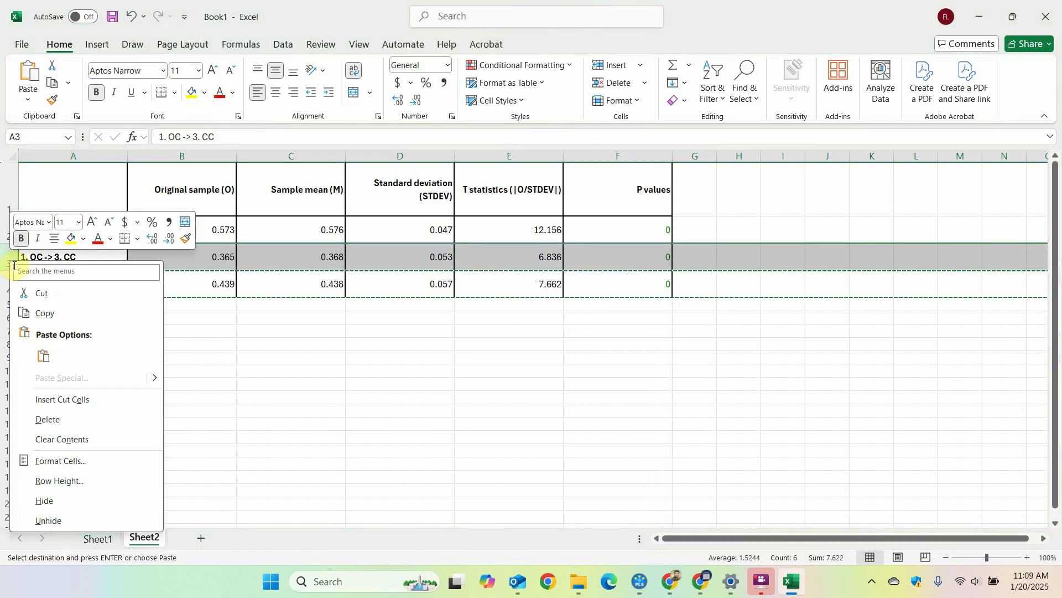
click(67, 400)
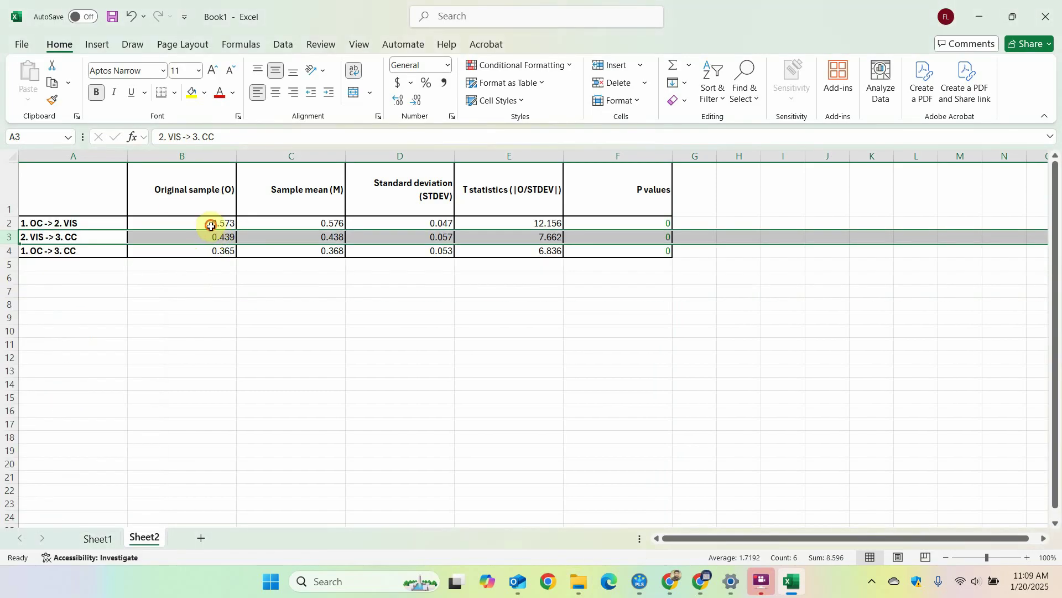
drag(210, 226, 635, 239)
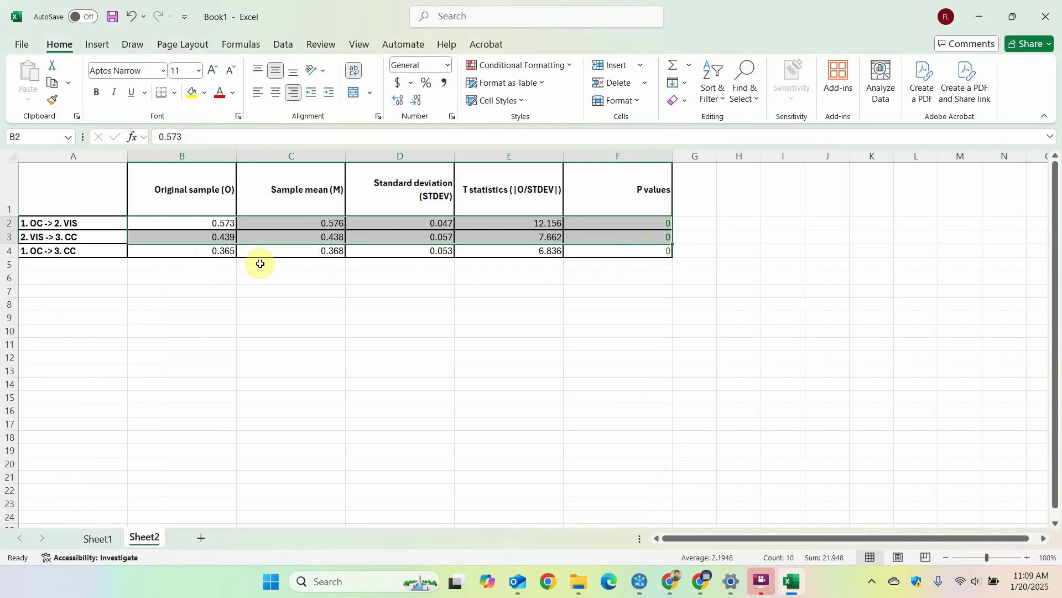
drag(215, 227, 591, 251)
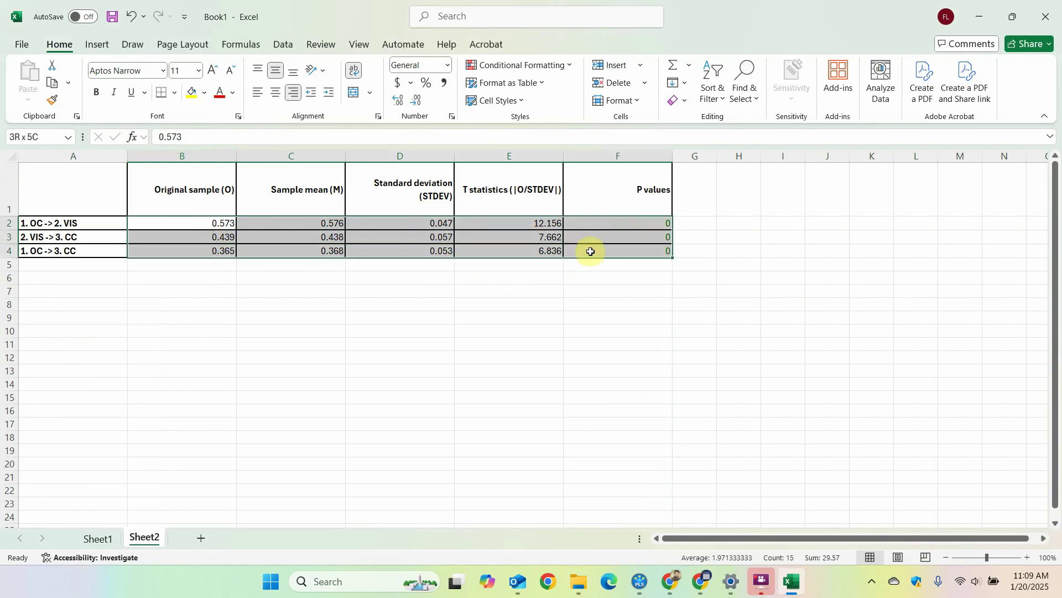
Step: Format B2:F4 as Number with 3 decimal places, then go back to the SmartPLS path model editor
right_click(587, 242)
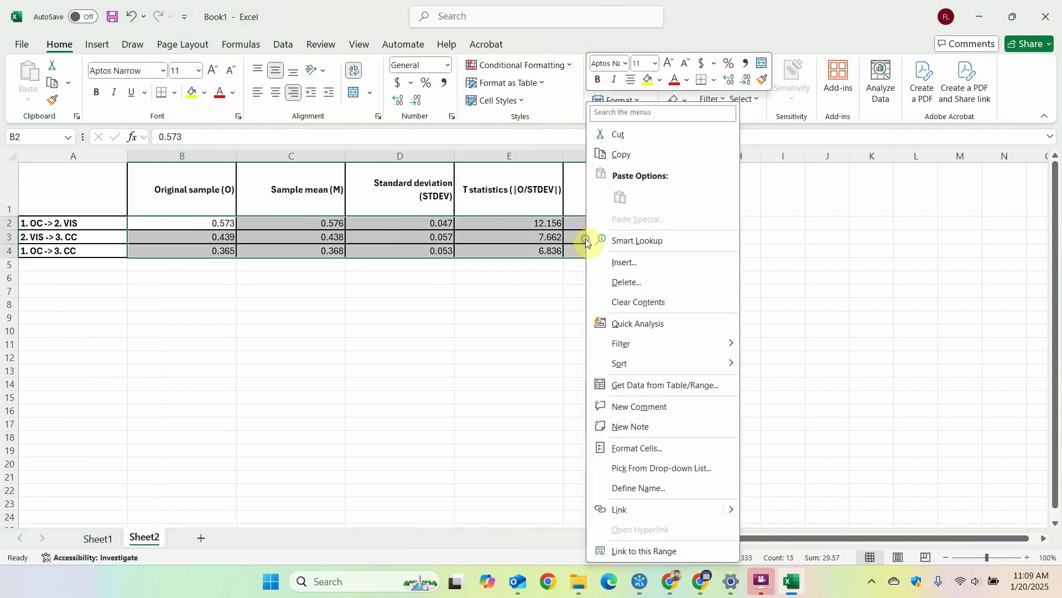
click(656, 442)
click(527, 288)
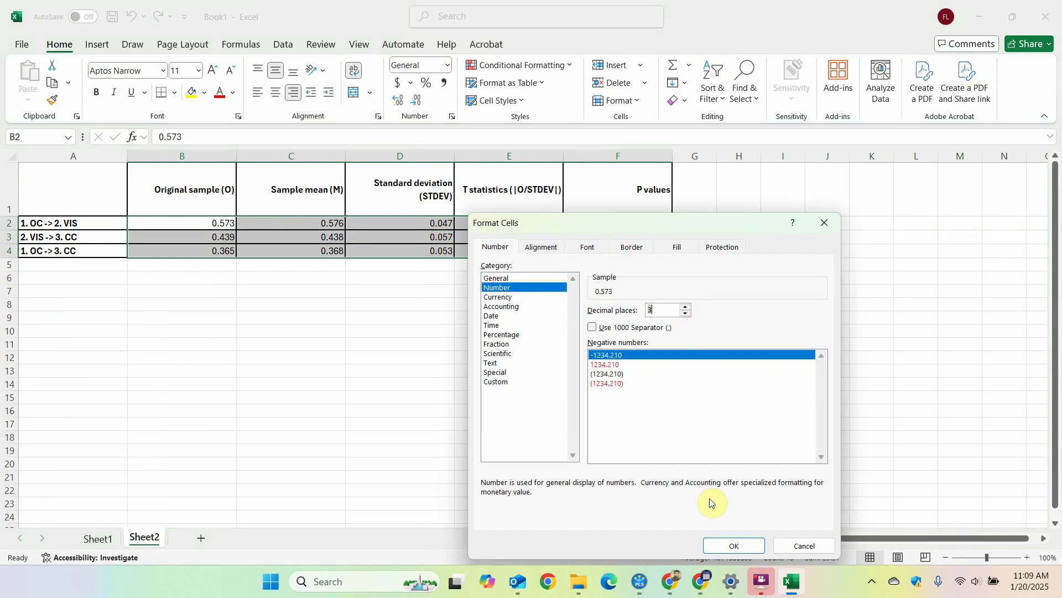
click(735, 545)
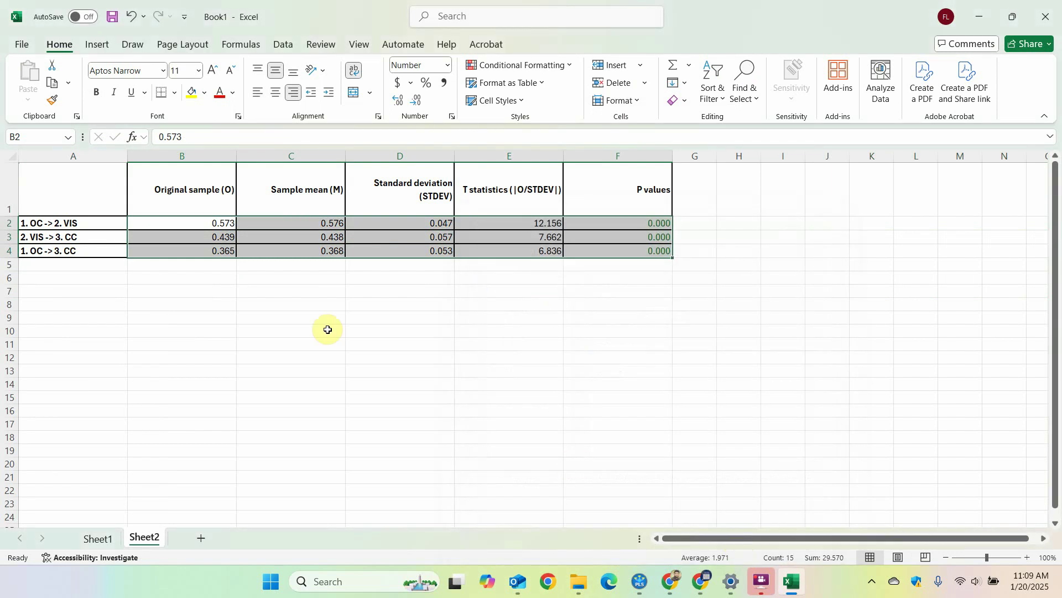
click(639, 582)
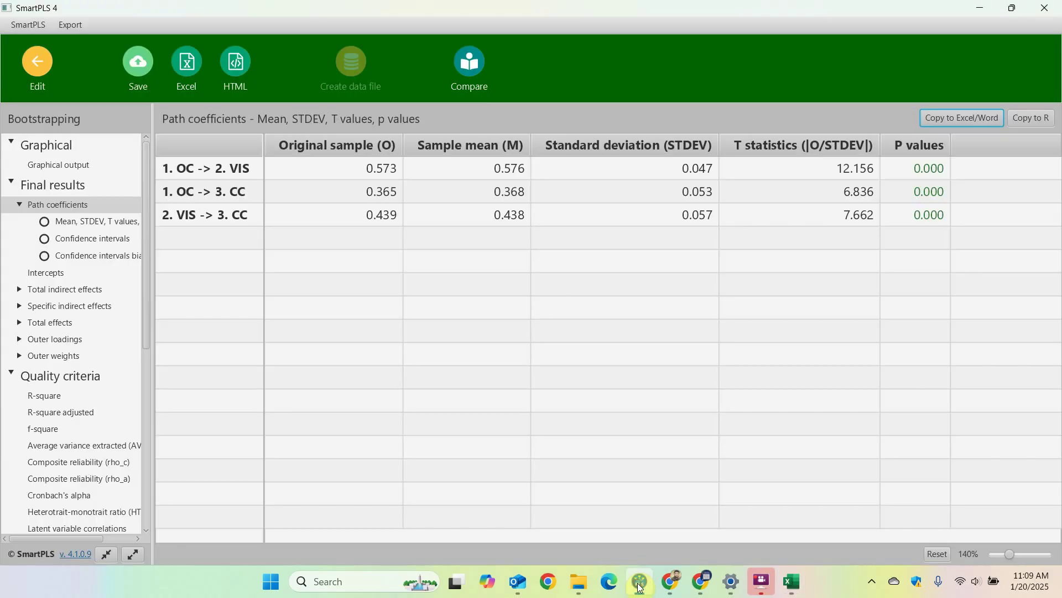
click(35, 55)
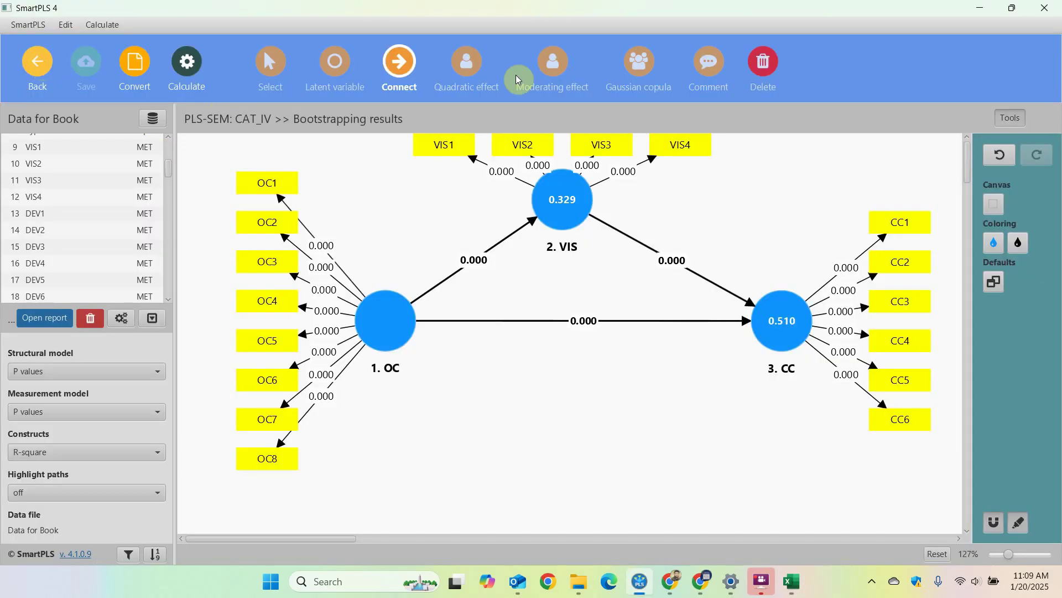